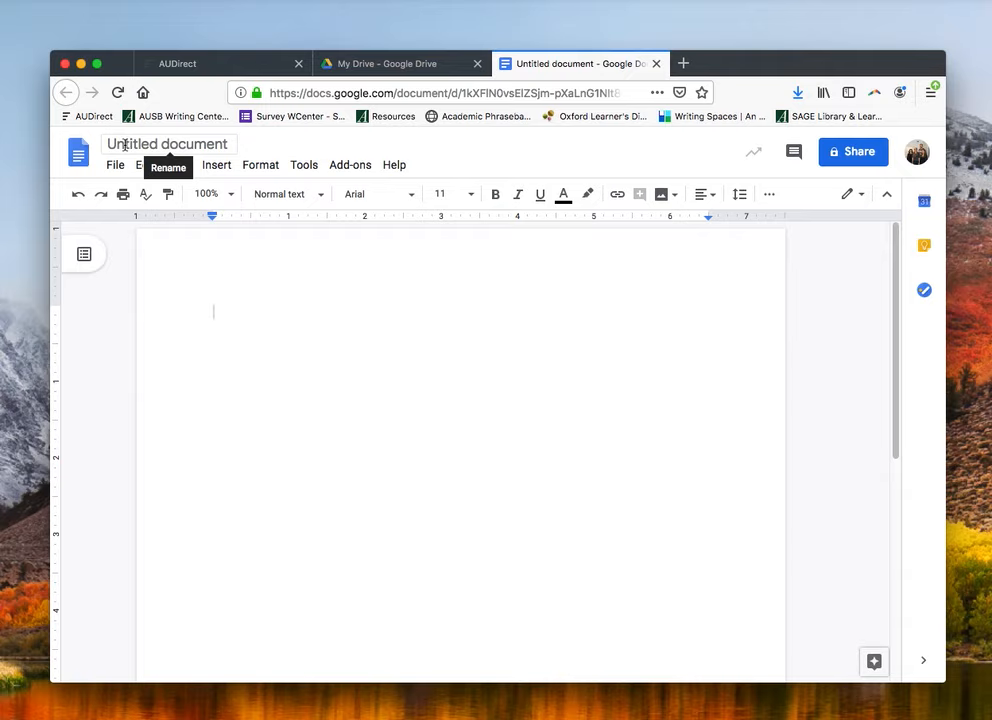
Step: Rename the untitled document as "My document"
{"action": "left_click", "coordinate": [125, 145]}
{"action": "type", "text": "My document"}
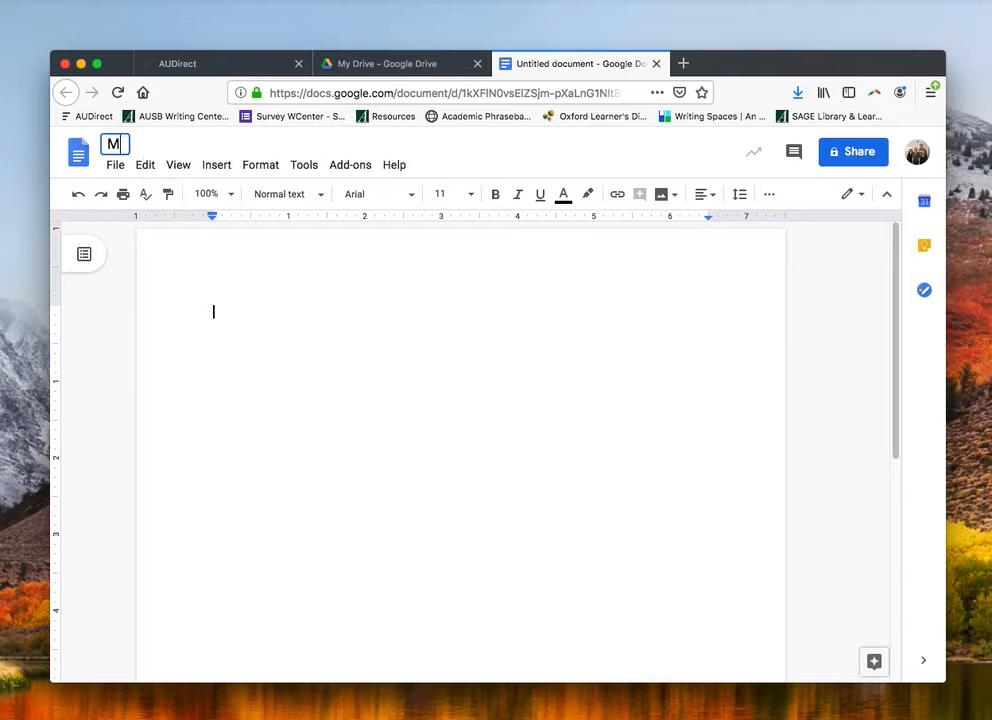
{"action": "key", "text": "Return"}
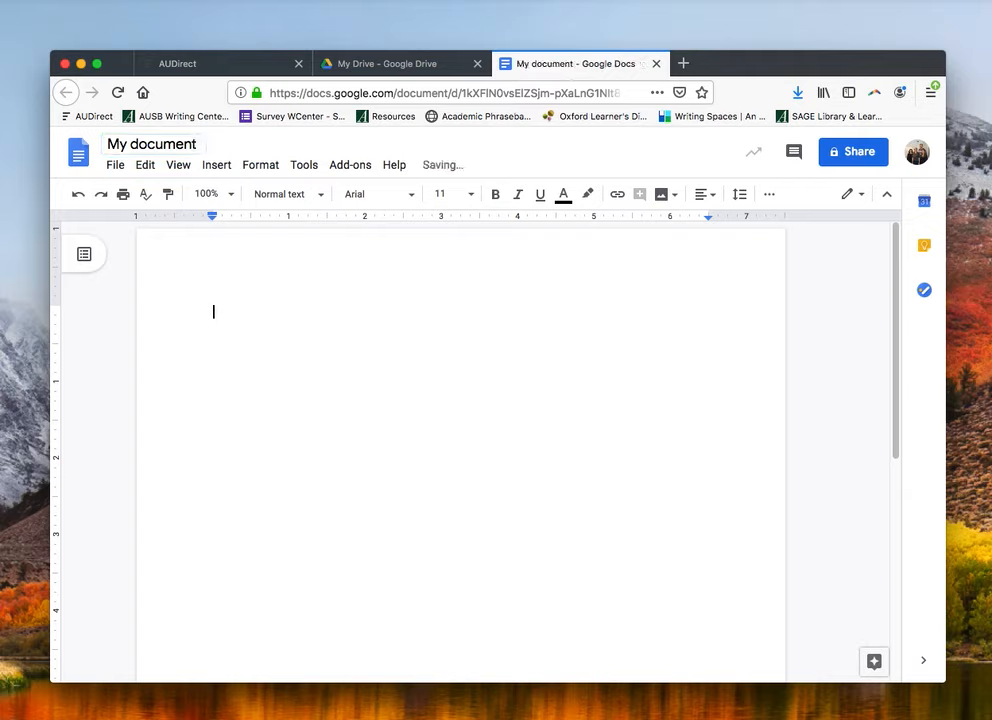
{"action": "left_click", "coordinate": [197, 144]}
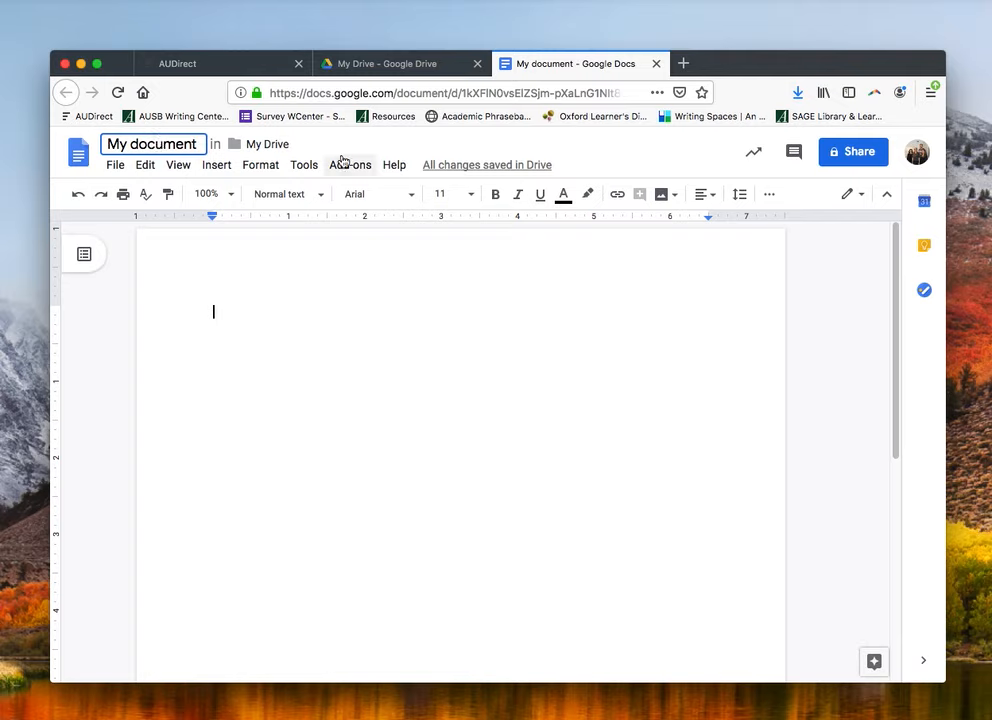
{"action": "left_click", "coordinate": [267, 297]}
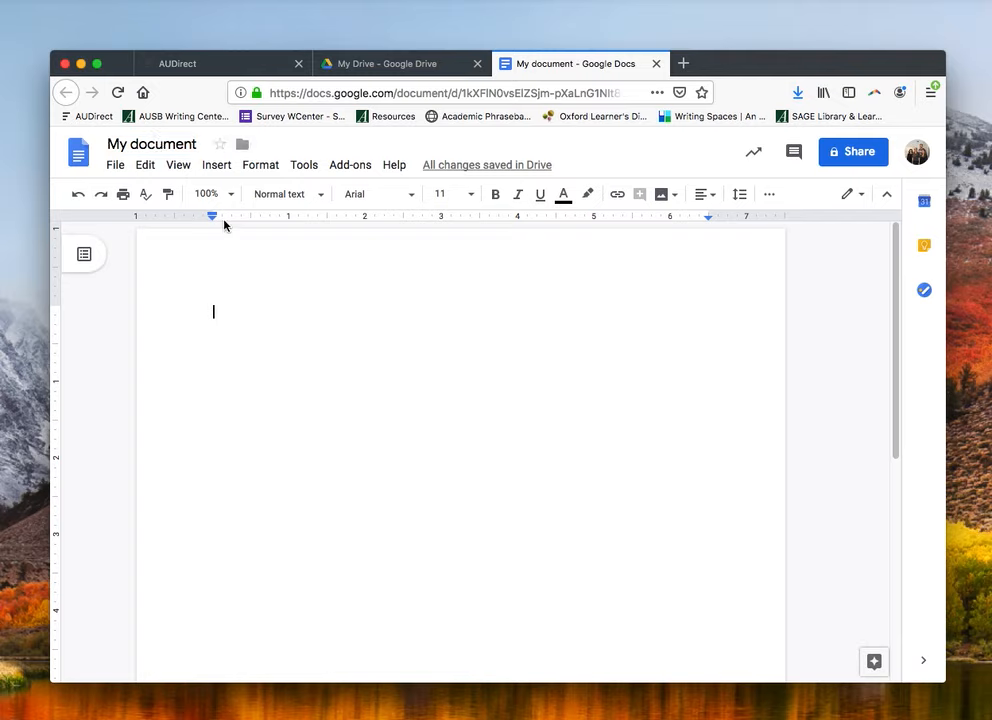
Step: Append "-1" to the document's title so it reads "My document-1"
{"action": "left_click", "coordinate": [200, 143]}
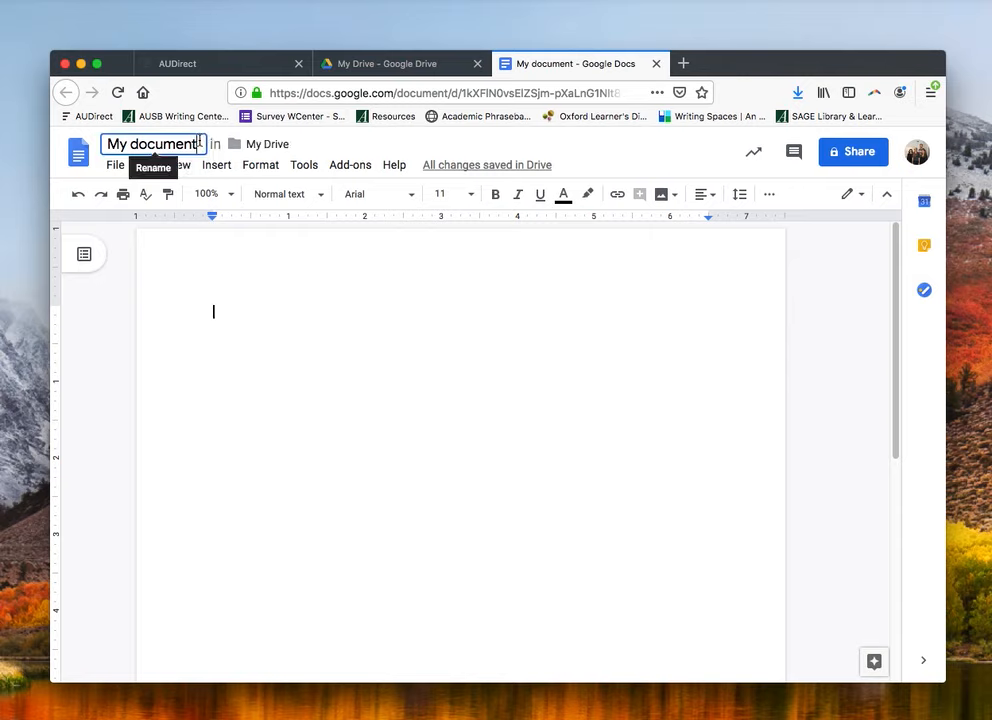
{"action": "type", "text": "-1"}
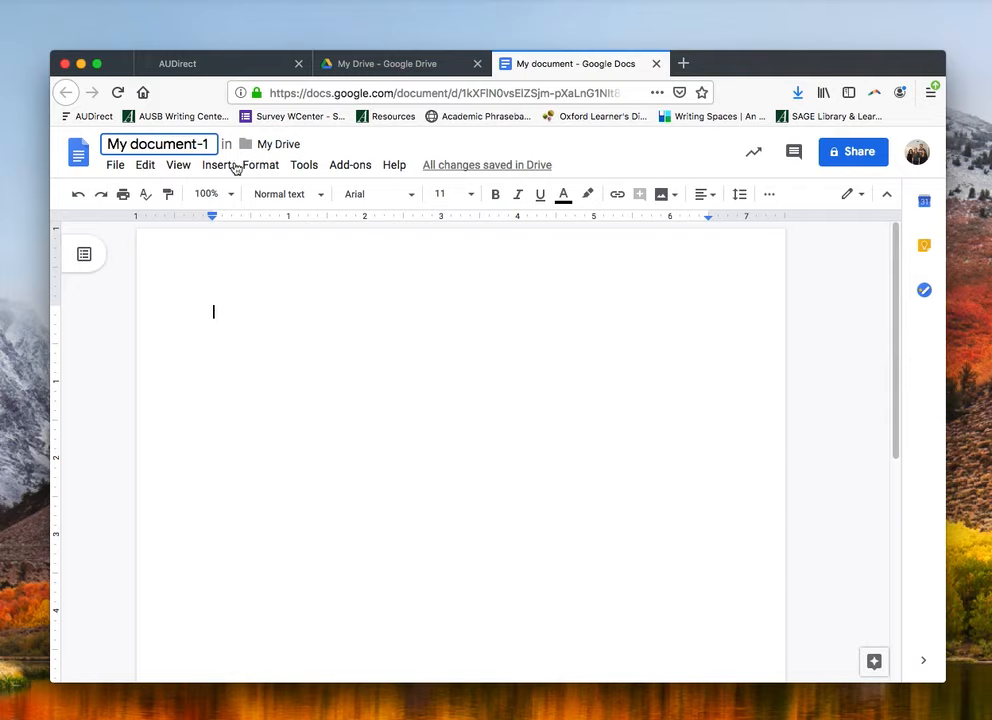
{"action": "left_click", "coordinate": [302, 296]}
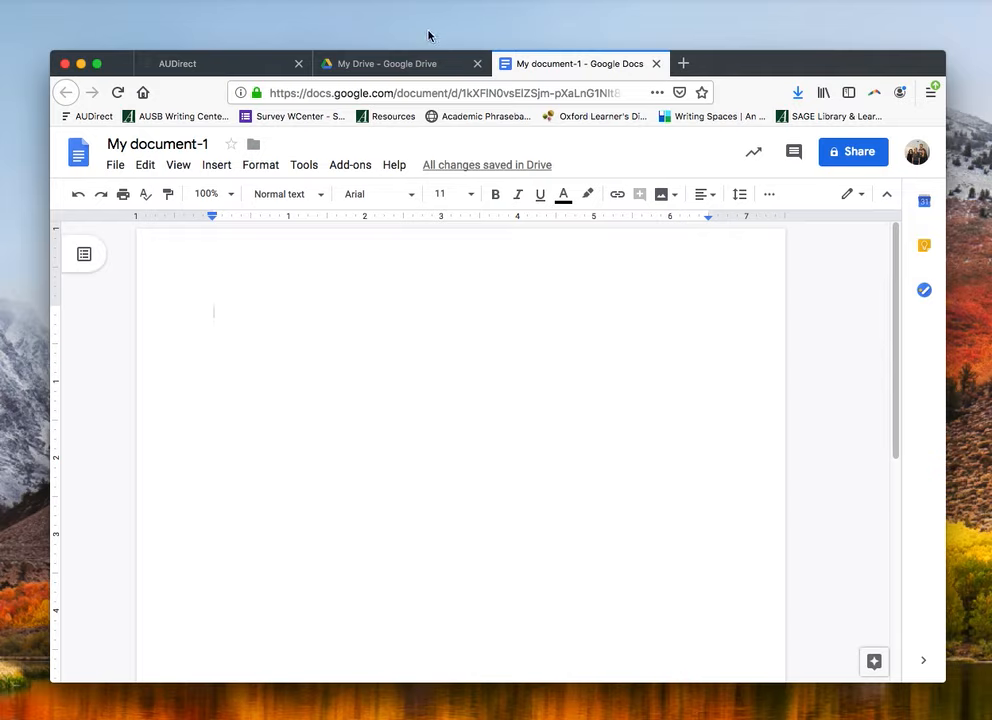
Step: Open Google Drive from the AUDirect portal and open "My document-1" from its Quick Access files
{"action": "left_click", "coordinate": [397, 64]}
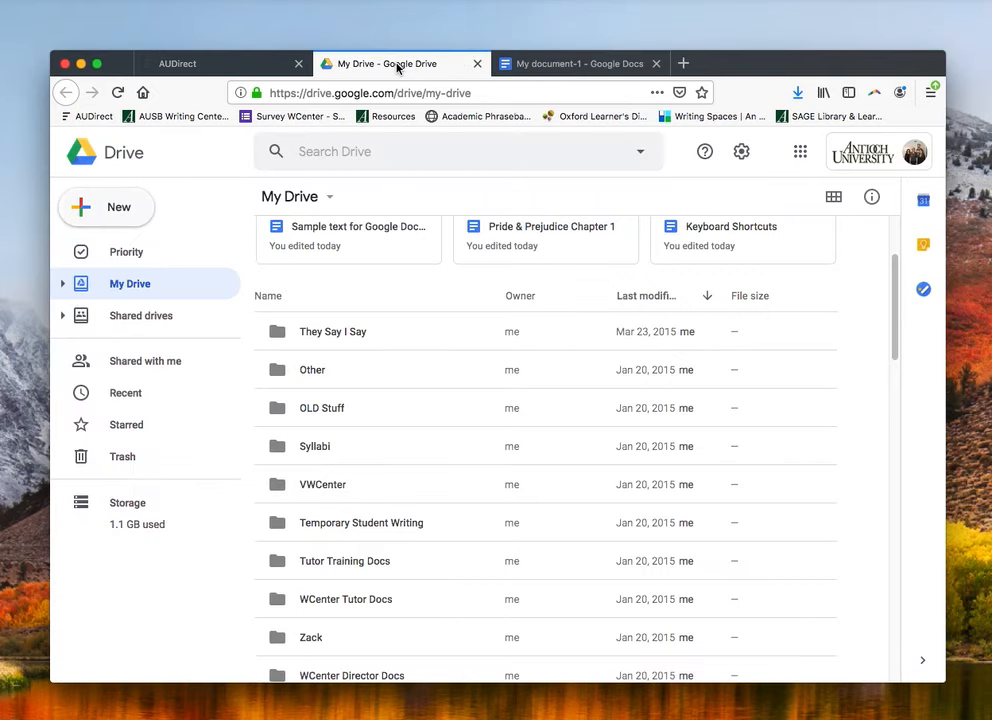
{"action": "left_click", "coordinate": [226, 62]}
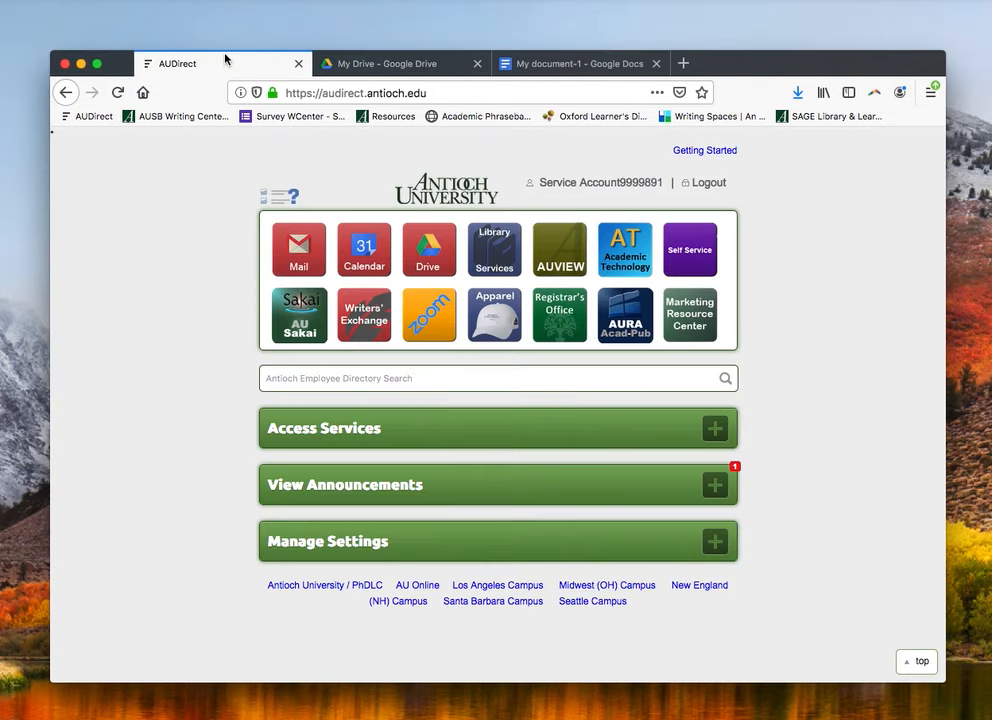
{"action": "left_click", "coordinate": [430, 254]}
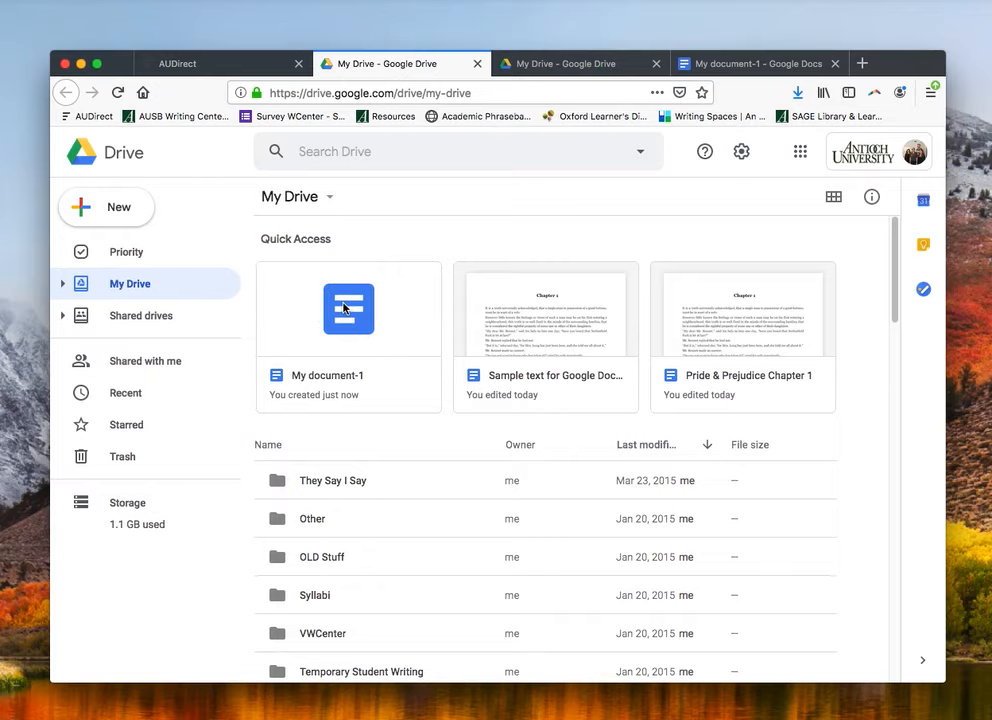
{"action": "left_click", "coordinate": [344, 308]}
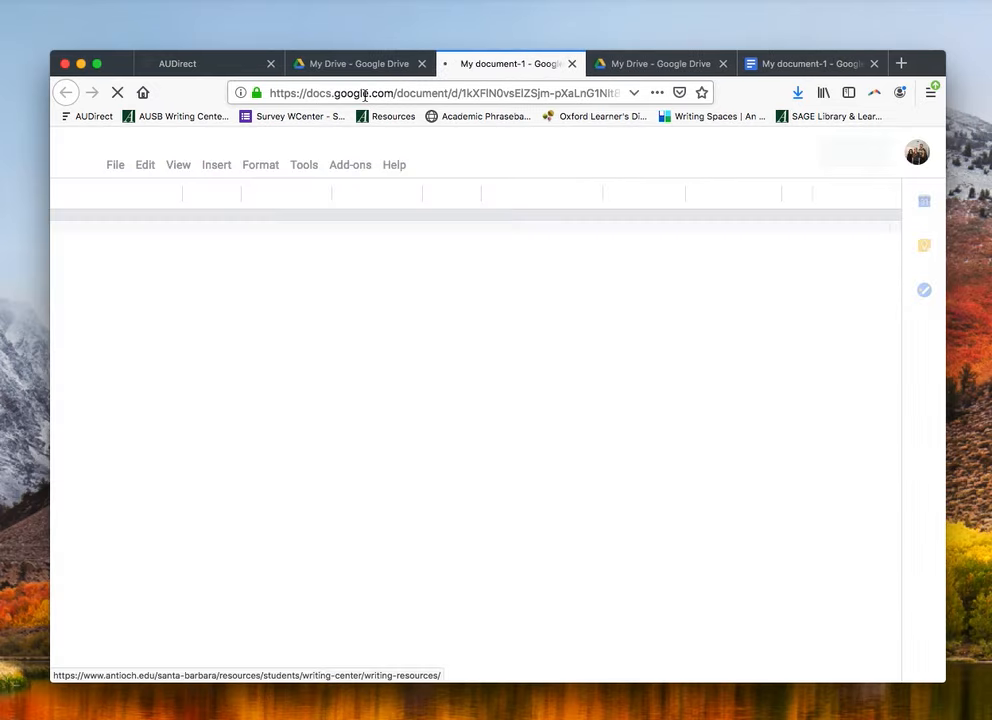
Step: Return to My Drive, look through the file list, and open "Pride & Prejudice Chapter 1"
{"action": "left_click", "coordinate": [353, 65]}
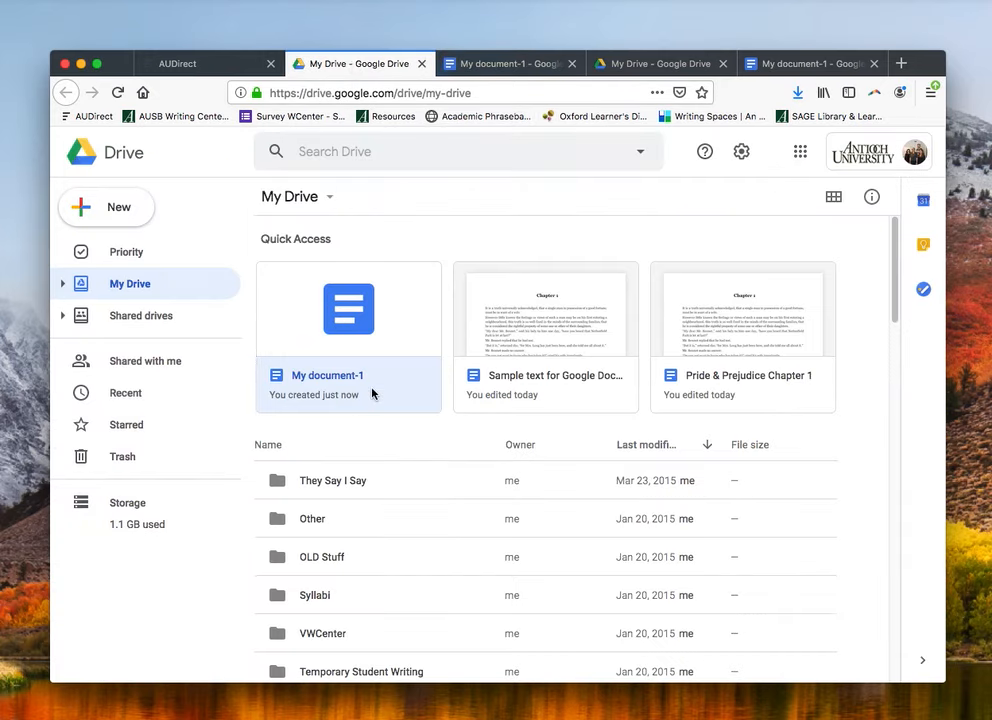
{"action": "scroll", "coordinate": [372, 393], "scroll_direction": "down", "scroll_amount": 5}
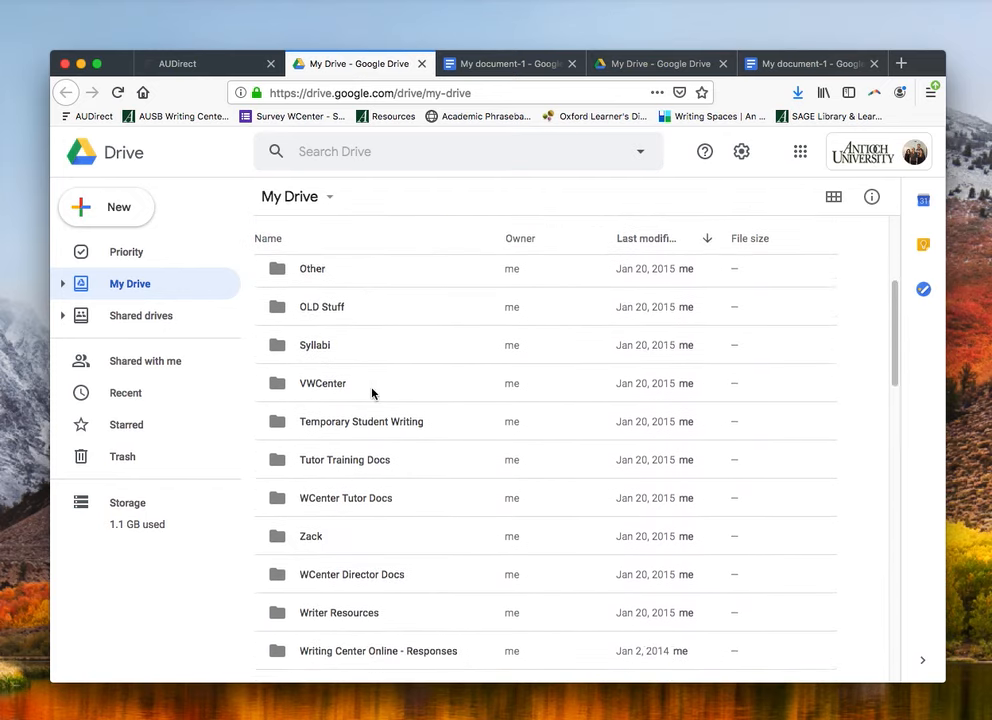
{"action": "scroll", "coordinate": [372, 393], "scroll_direction": "down", "scroll_amount": 7}
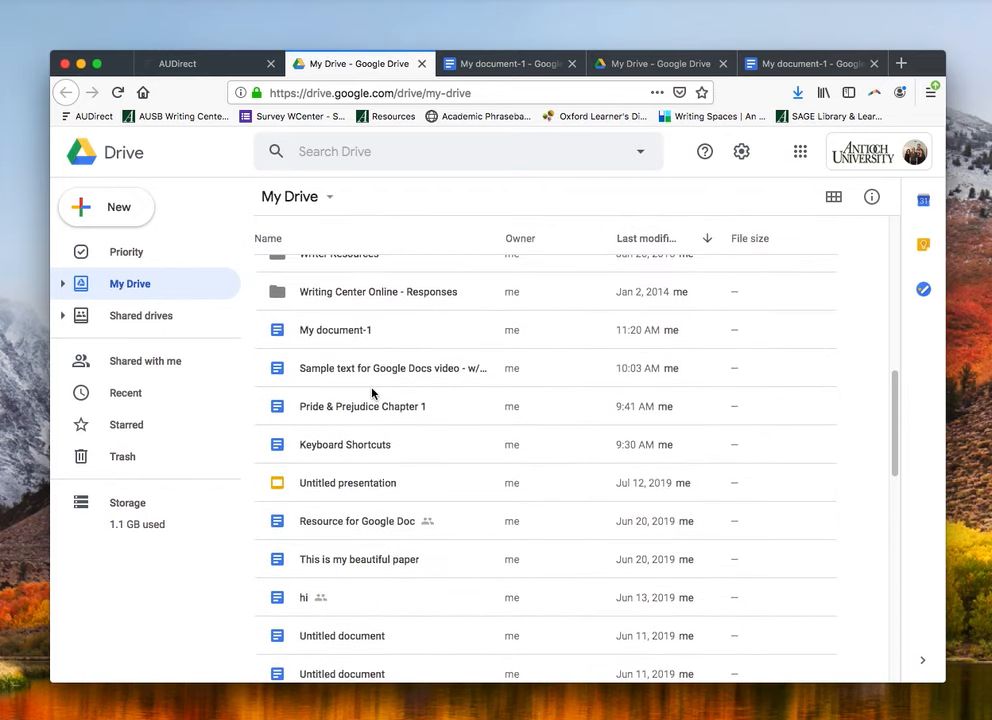
{"action": "scroll", "coordinate": [372, 393], "scroll_direction": "up", "scroll_amount": 12}
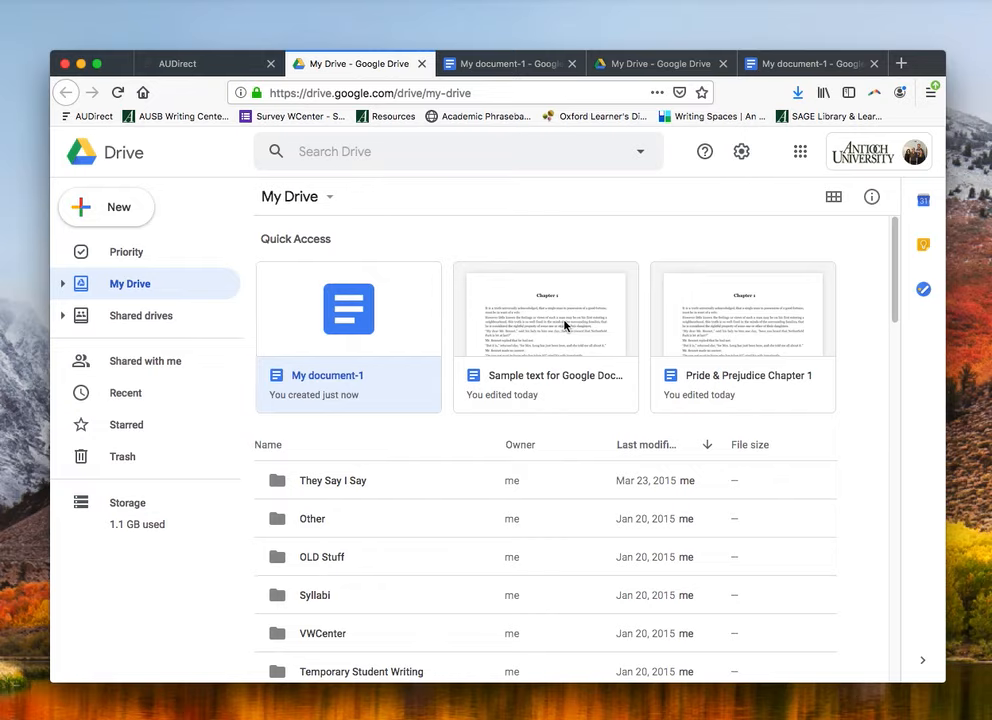
{"action": "double_click", "coordinate": [714, 332]}
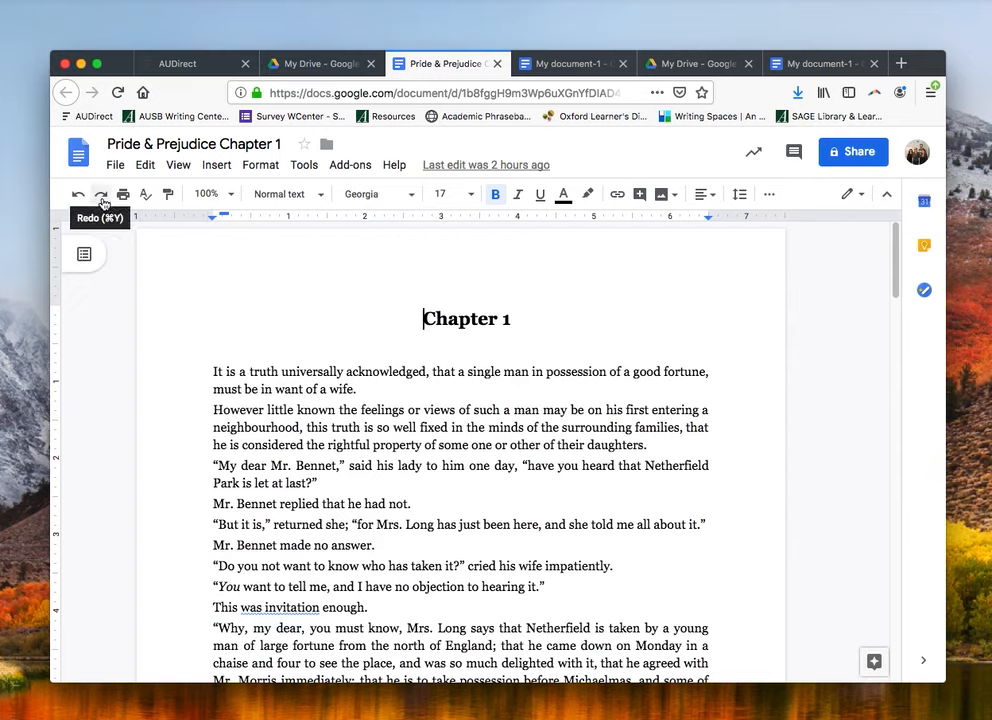
Step: Delete the opening characters "It is a trut" from the first paragraph and undo the deletion
{"action": "left_click", "coordinate": [247, 347]}
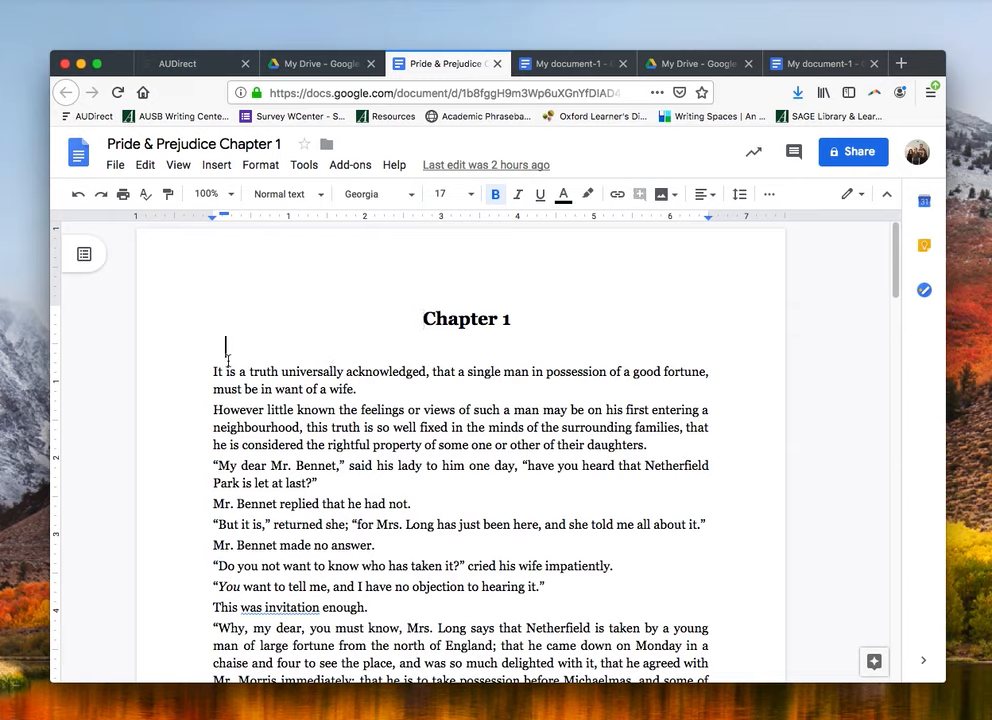
{"action": "left_click_drag", "start_coordinate": [215, 369], "coordinate": [274, 372]}
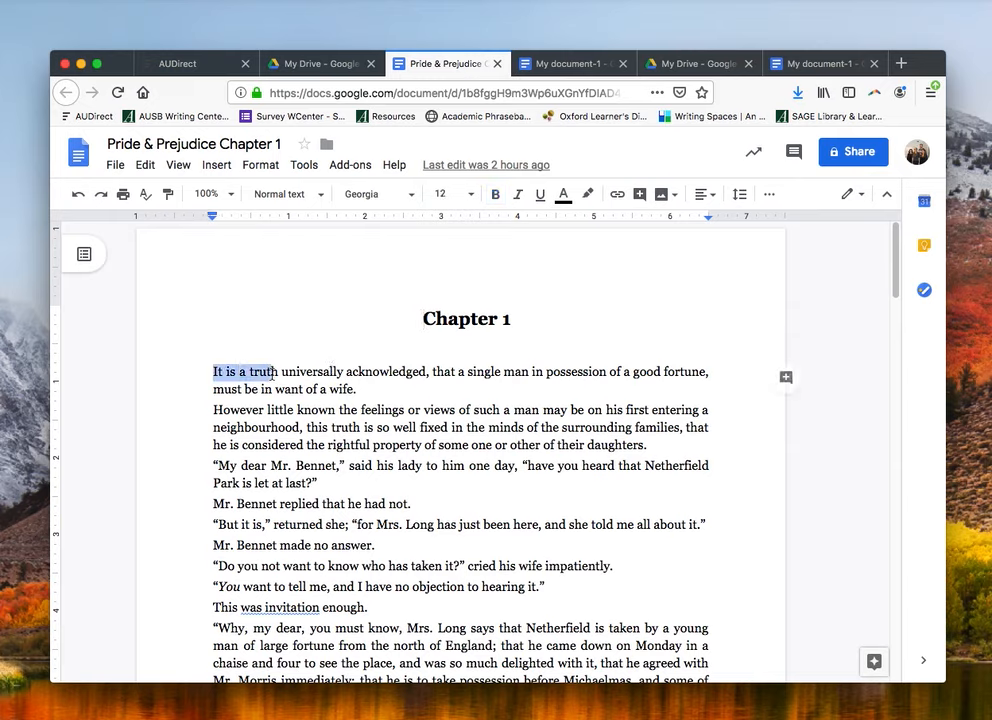
{"action": "key", "text": "BackSpace"}
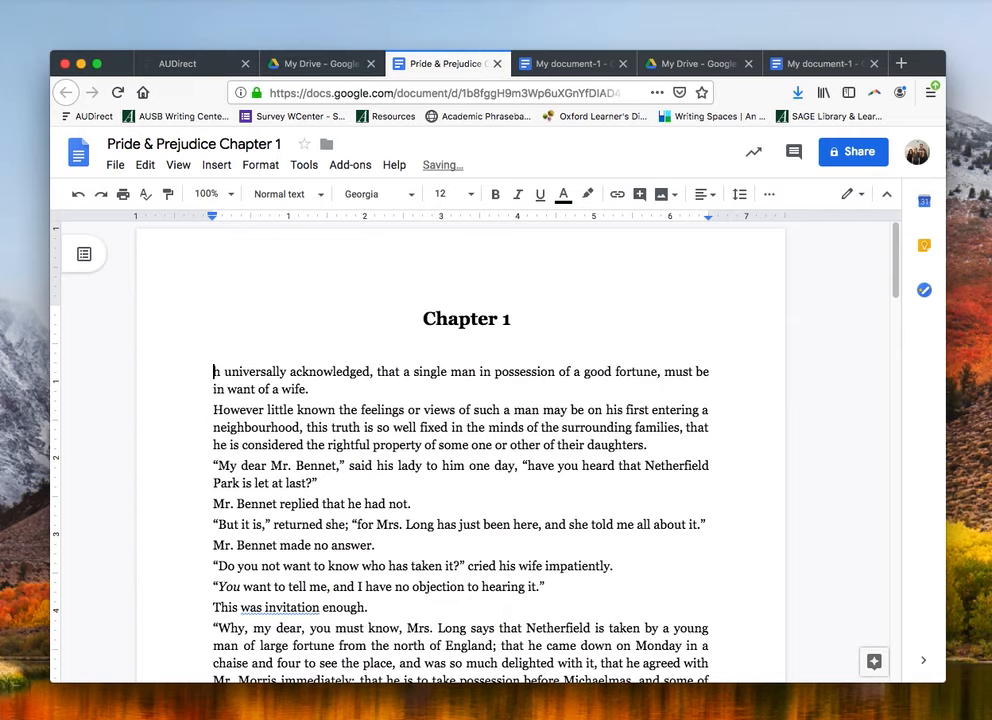
{"action": "left_click", "coordinate": [80, 198]}
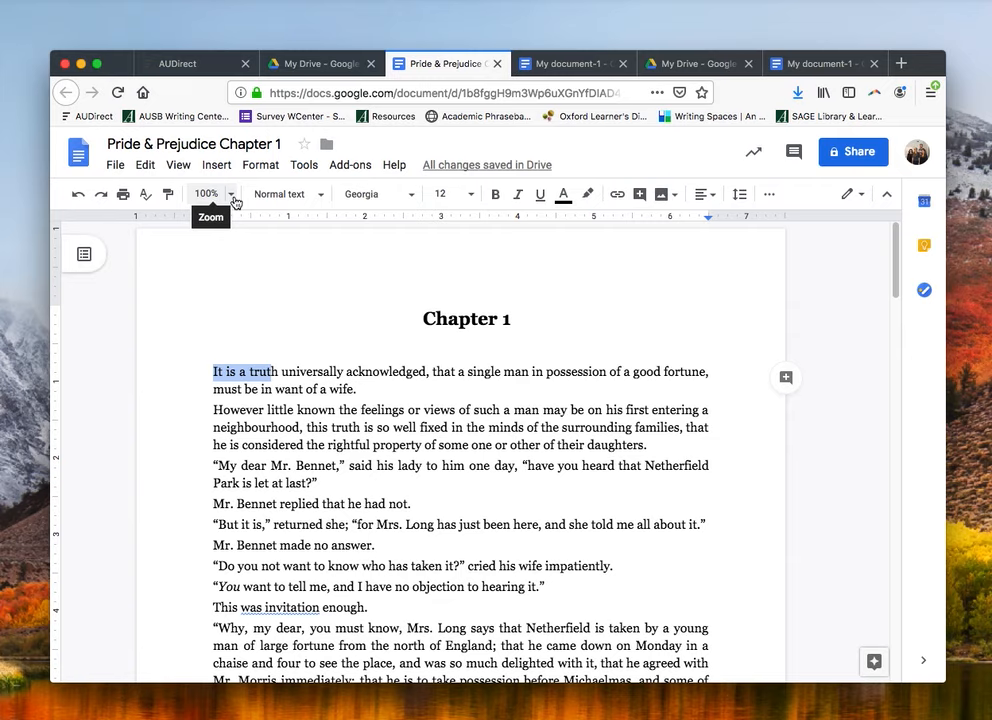
{"action": "left_click", "coordinate": [266, 250]}
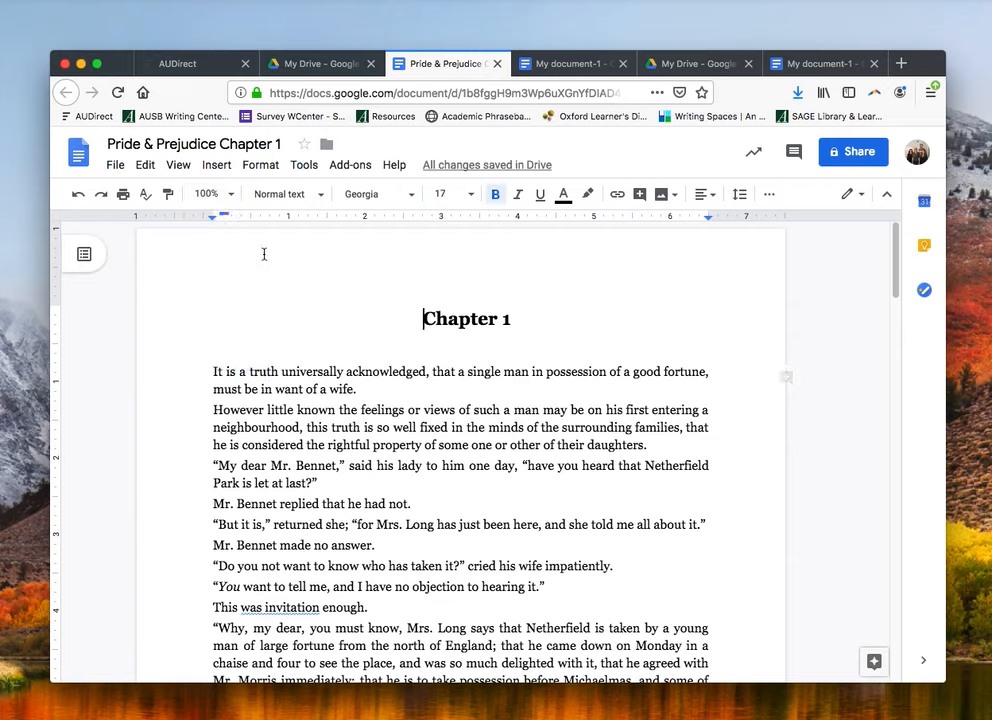
Step: Zoom the document to 150% and restore the zoom to 100%
{"action": "left_click", "coordinate": [233, 198]}
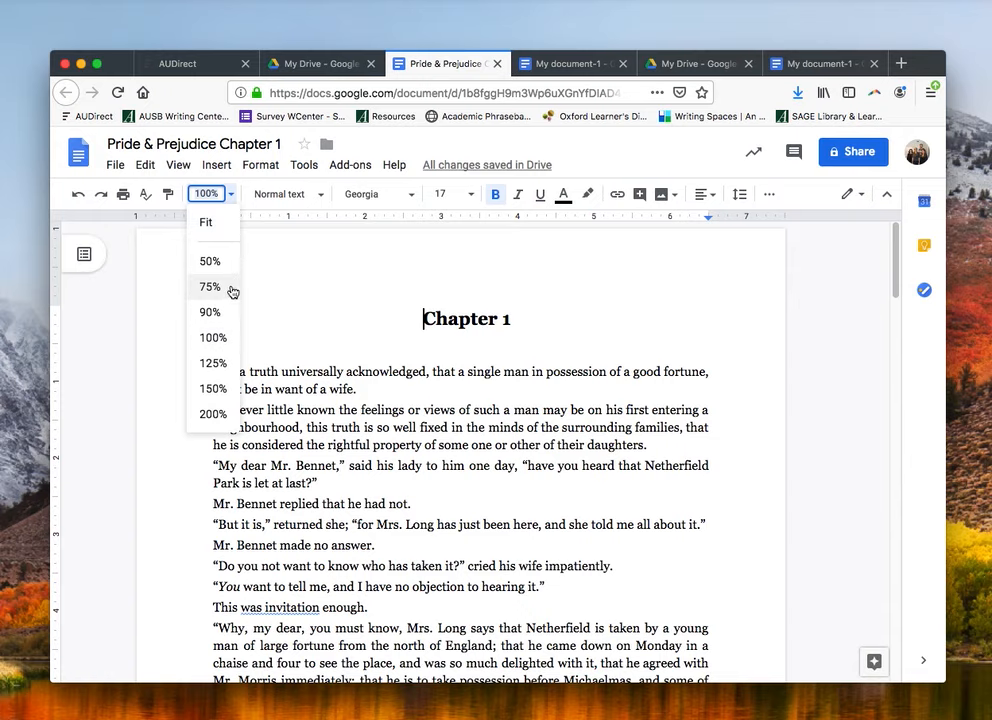
{"action": "left_click", "coordinate": [229, 392]}
{"action": "scroll", "coordinate": [248, 341], "scroll_direction": "down", "scroll_amount": 4}
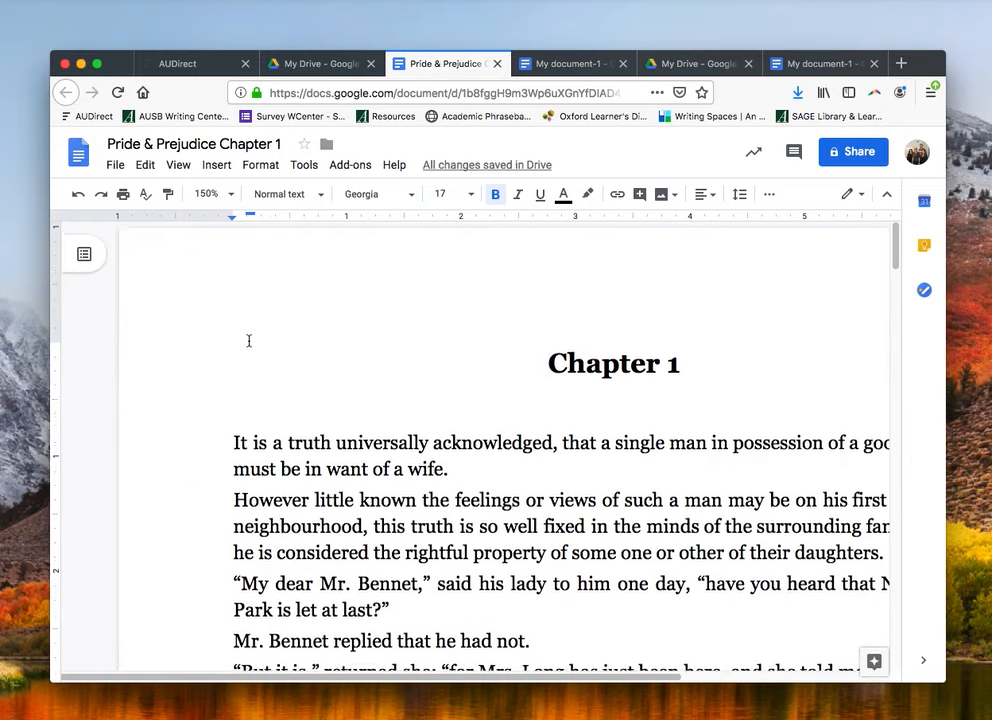
{"action": "left_click", "coordinate": [233, 199]}
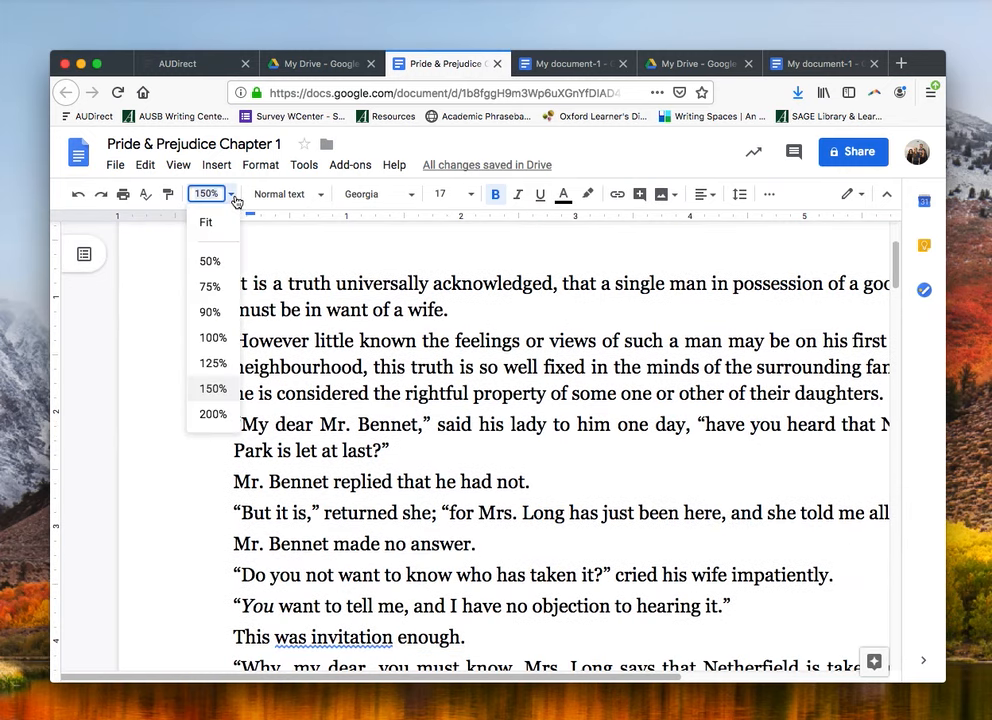
{"action": "left_click", "coordinate": [216, 338]}
{"action": "scroll", "coordinate": [303, 245], "scroll_direction": "up", "scroll_amount": 2}
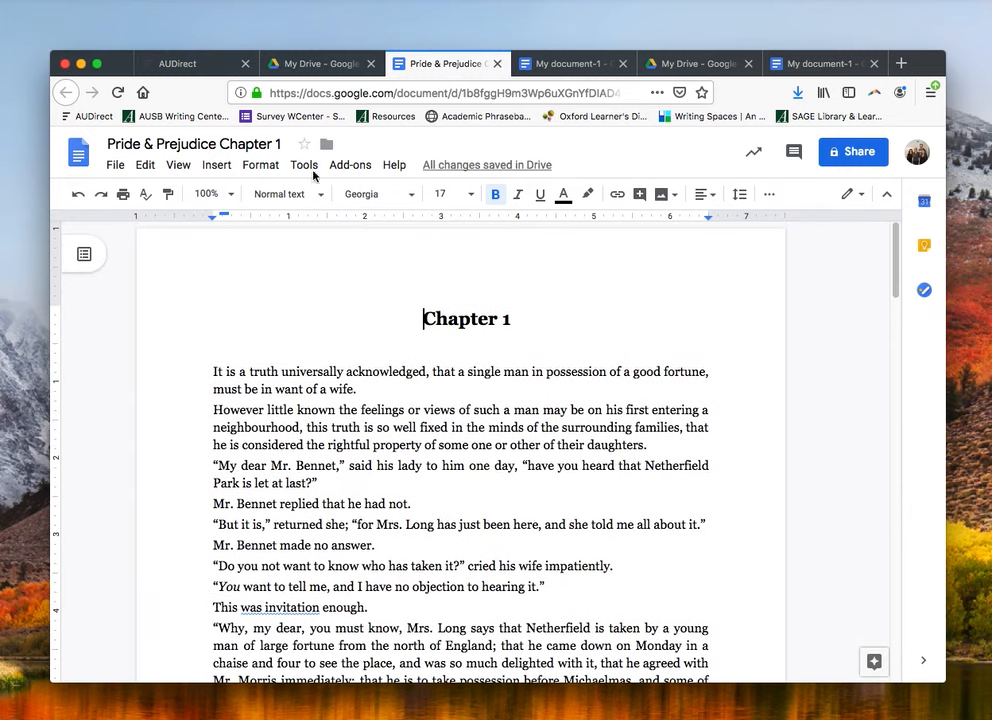
Step: Change the font of the entire document to Times New Roman
{"action": "left_click", "coordinate": [412, 199]}
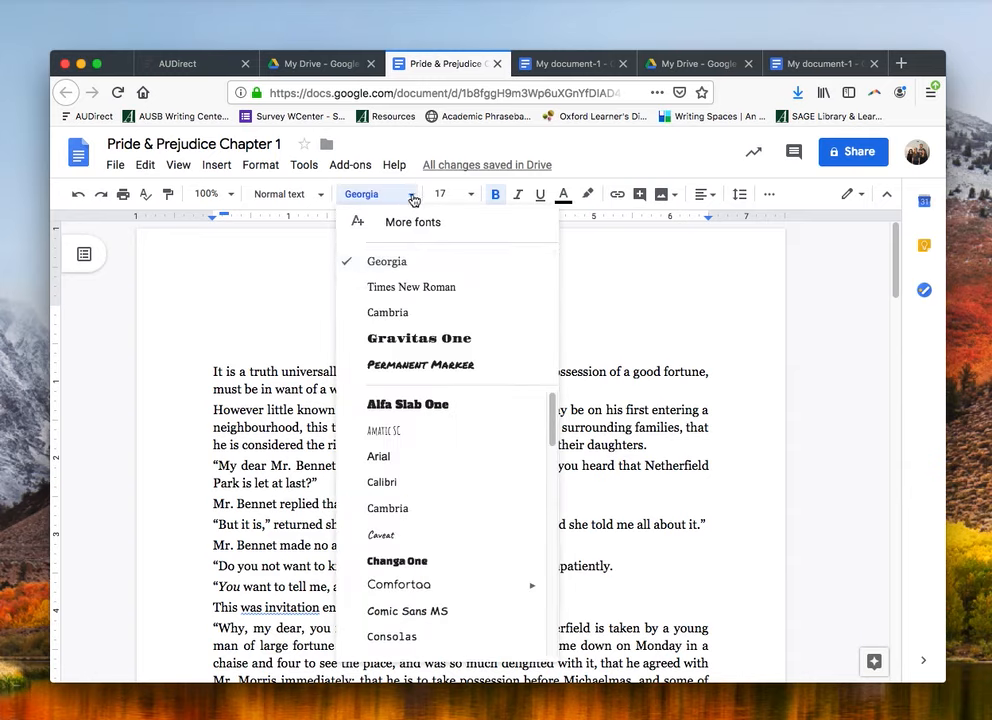
{"action": "left_click", "coordinate": [409, 199]}
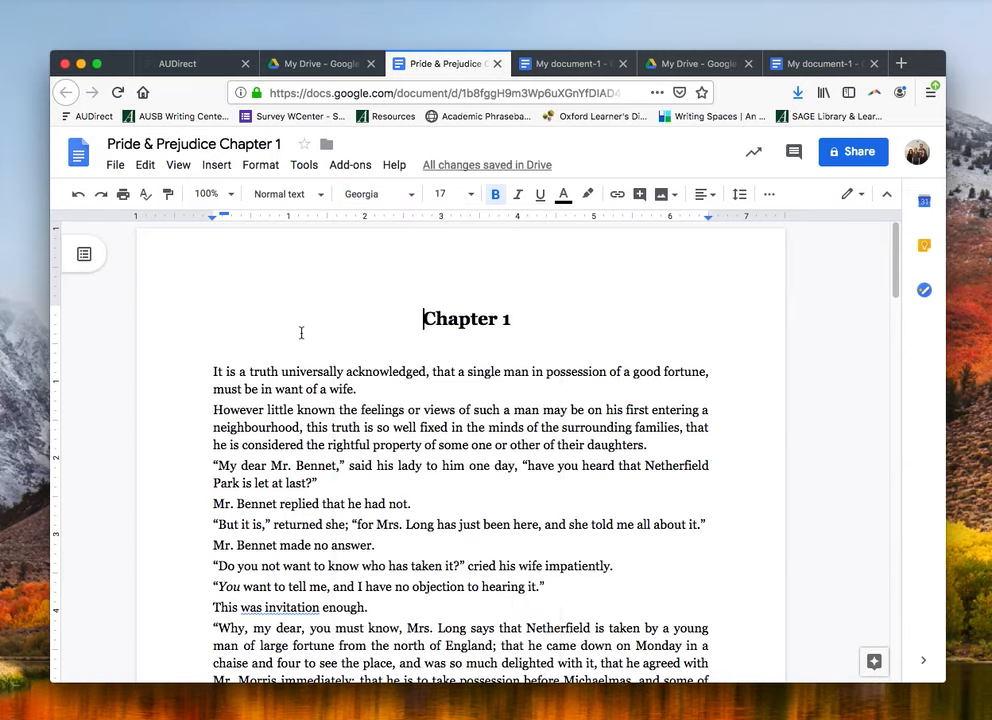
{"action": "left_click", "coordinate": [145, 166]}
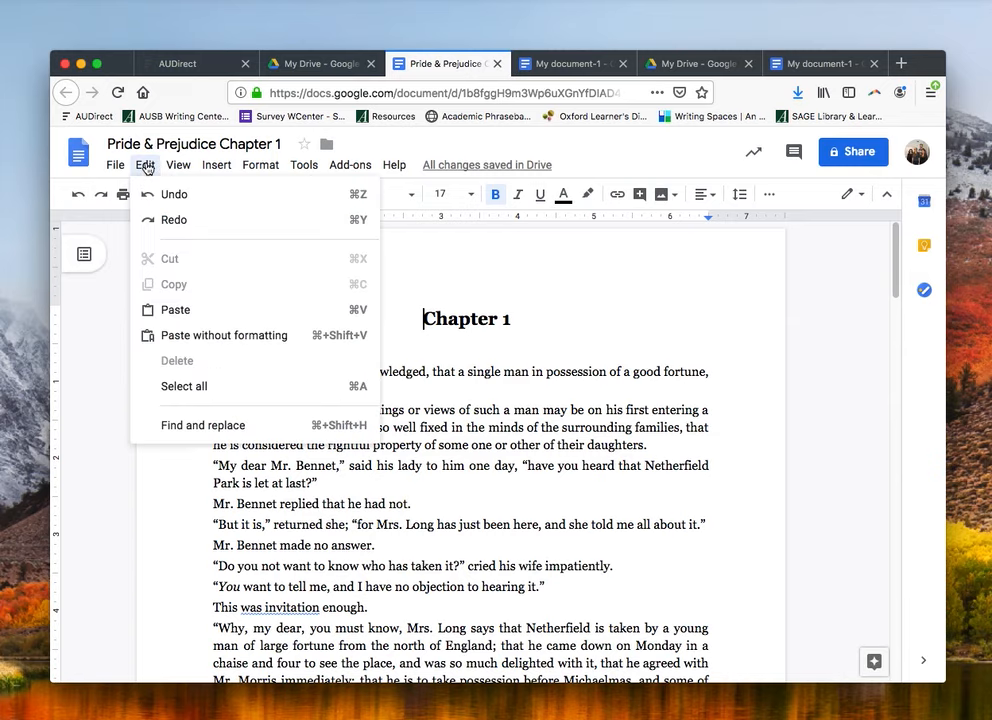
{"action": "left_click", "coordinate": [232, 392]}
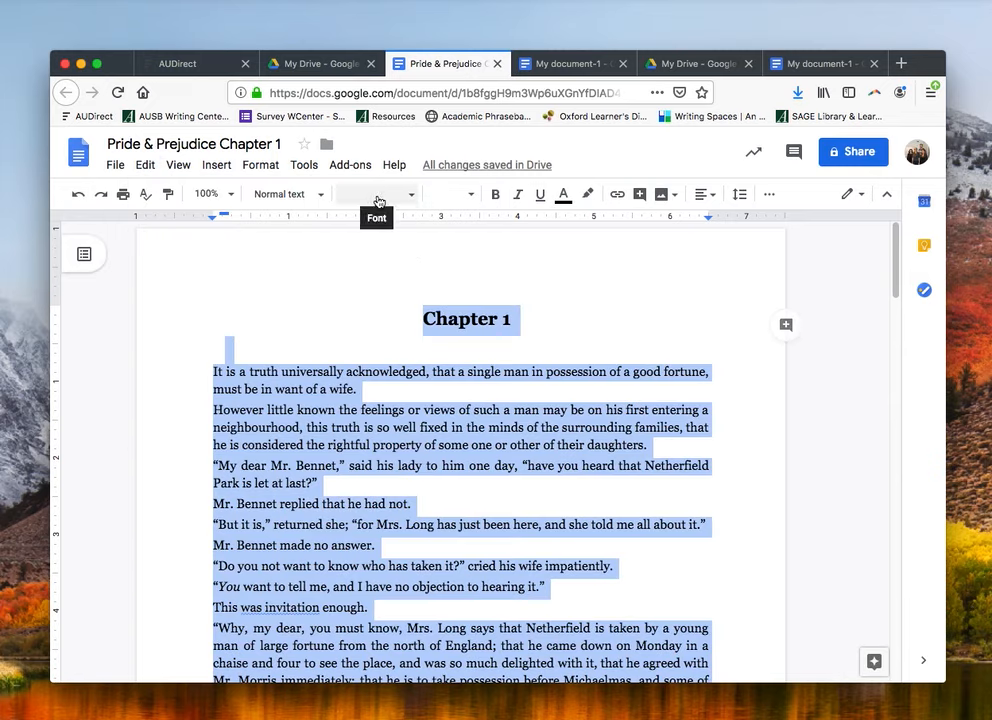
{"action": "left_click", "coordinate": [411, 199]}
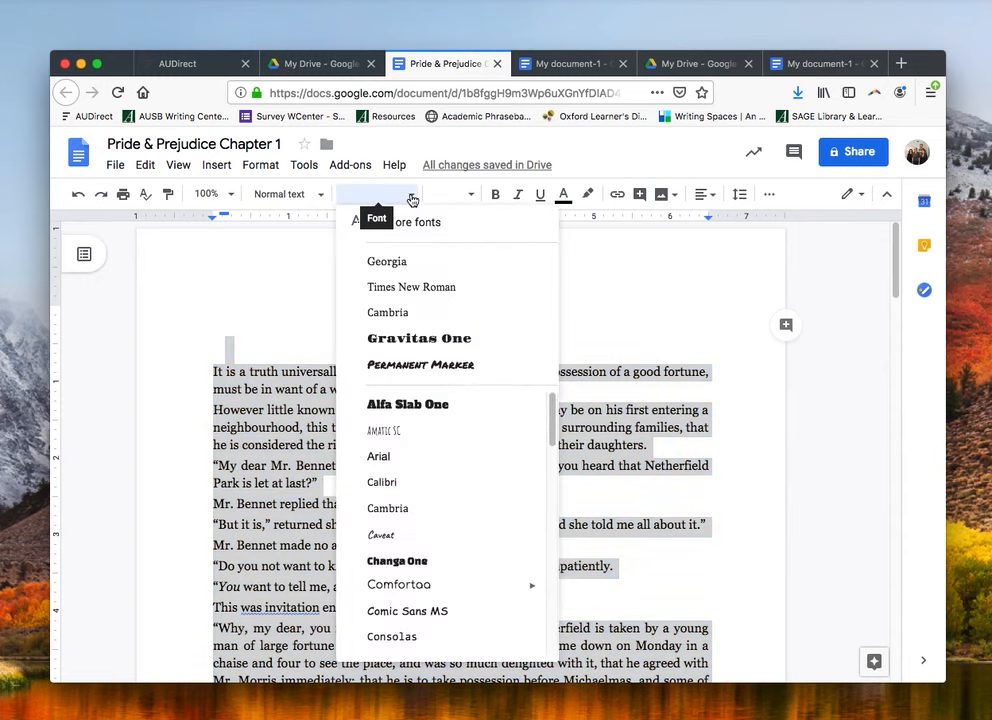
{"action": "left_click", "coordinate": [414, 289]}
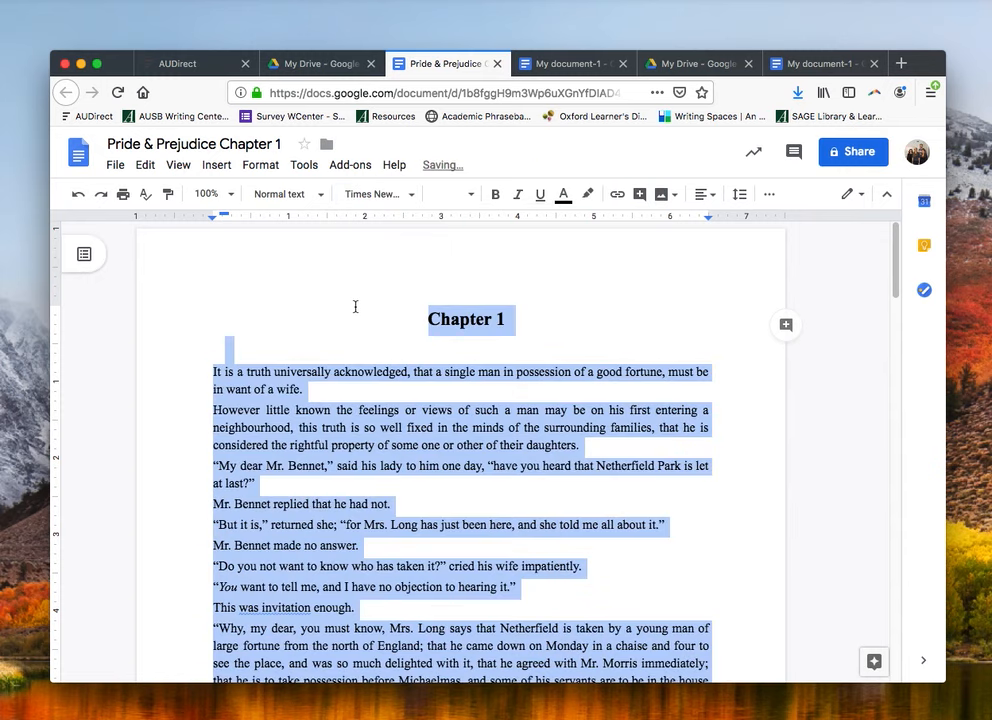
{"action": "left_click", "coordinate": [357, 310]}
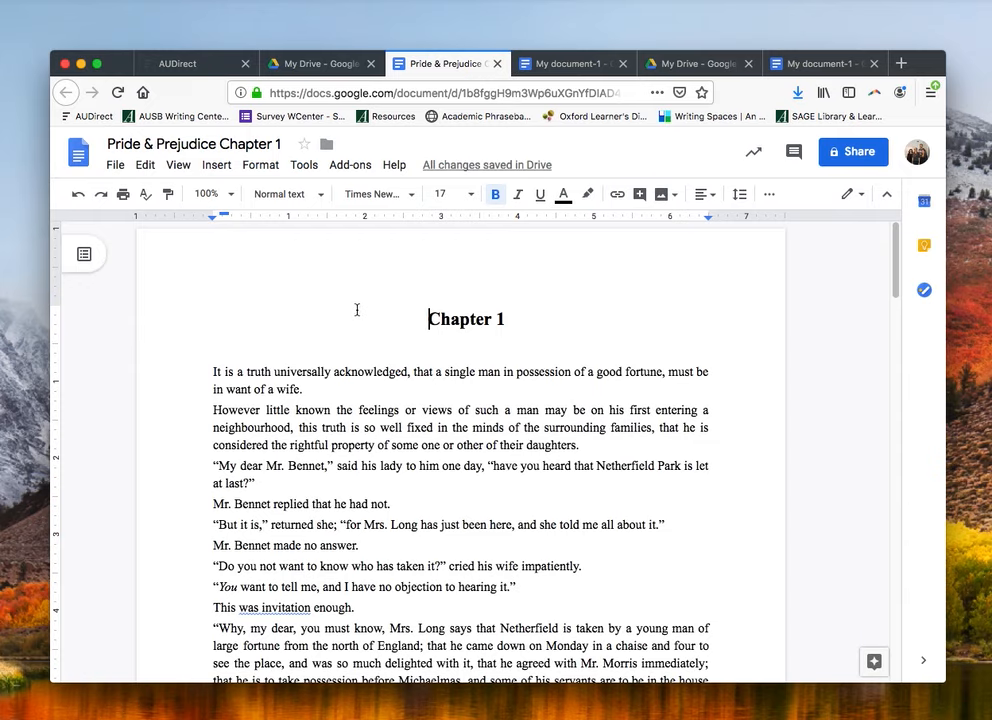
Step: Undo the font change across the document and clear the text selection
{"action": "left_click", "coordinate": [78, 194]}
{"action": "scroll", "coordinate": [426, 352], "scroll_direction": "up", "scroll_amount": 20}
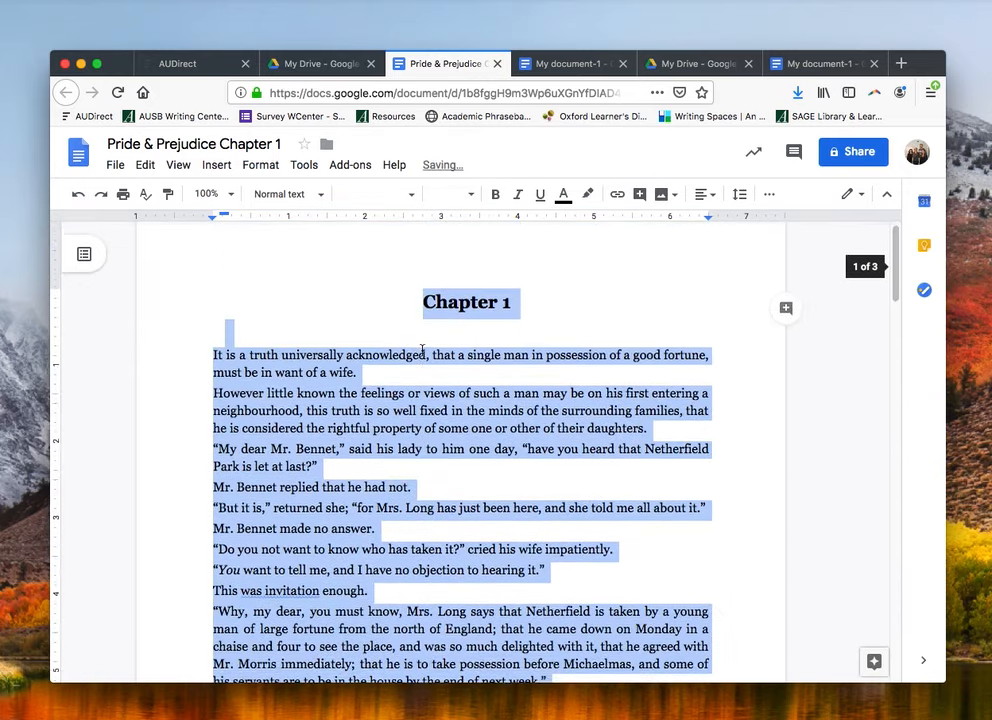
{"action": "left_click", "coordinate": [421, 350]}
Step: Set the font size of the first body paragraph to 18 and restore it to 12
{"action": "triple_click", "coordinate": [325, 397]}
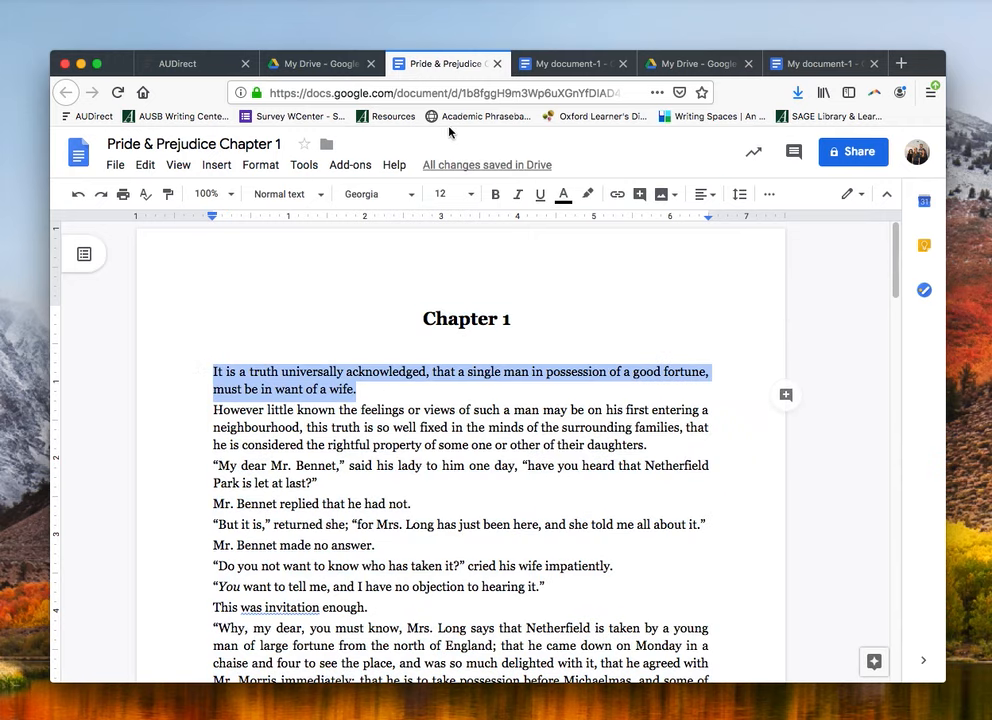
{"action": "left_click", "coordinate": [471, 195]}
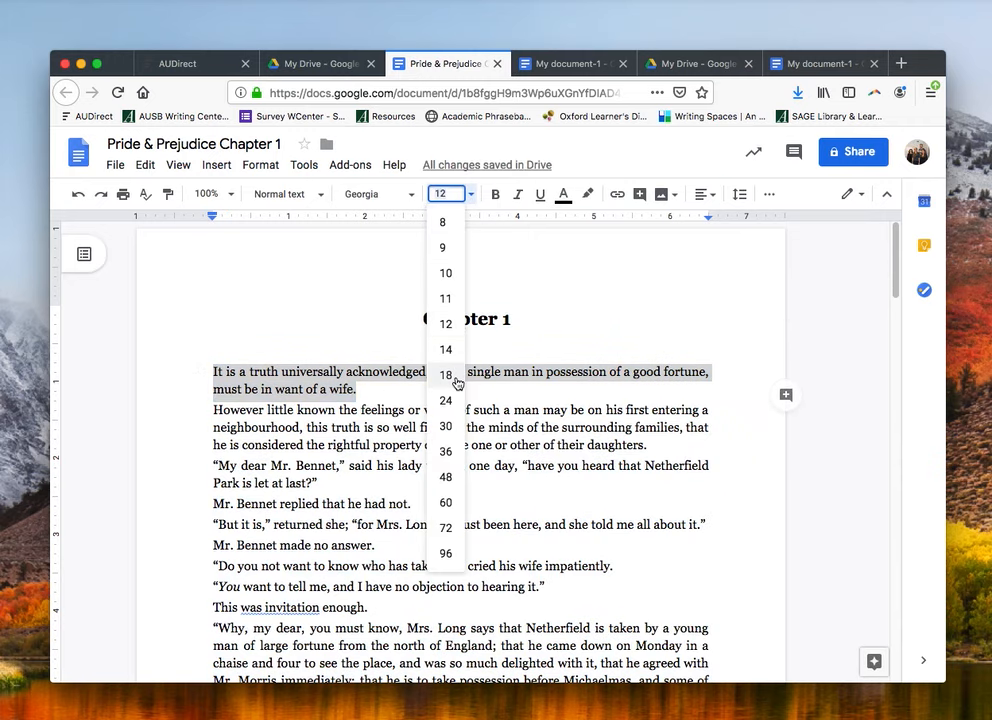
{"action": "left_click", "coordinate": [455, 376]}
{"action": "left_click", "coordinate": [472, 196]}
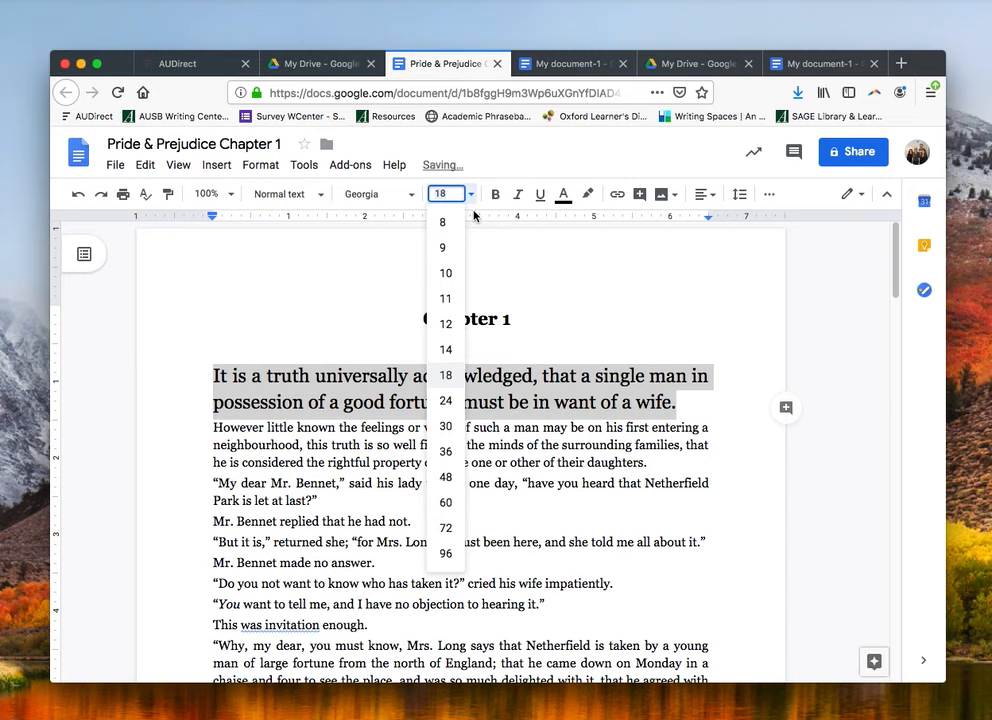
{"action": "left_click", "coordinate": [452, 325]}
Step: Apply and remove bold, italic and underline in turn on the words "in possession" in the first paragraph
{"action": "left_click_drag", "start_coordinate": [605, 371], "coordinate": [533, 372]}
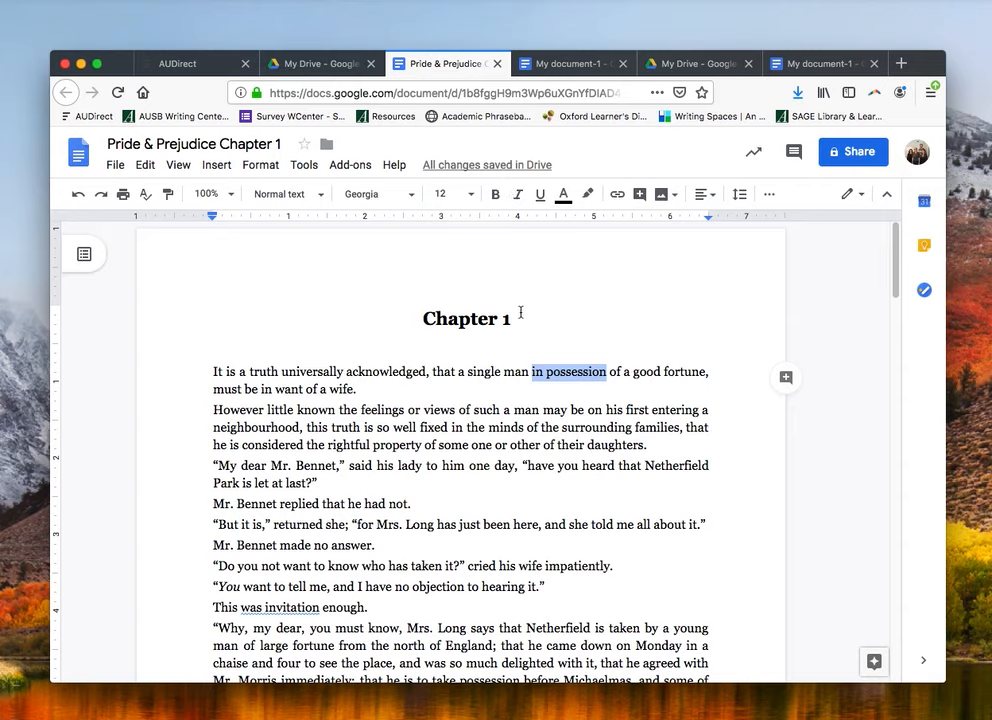
{"action": "left_click", "coordinate": [495, 198]}
{"action": "left_click", "coordinate": [496, 197]}
{"action": "left_click", "coordinate": [518, 197]}
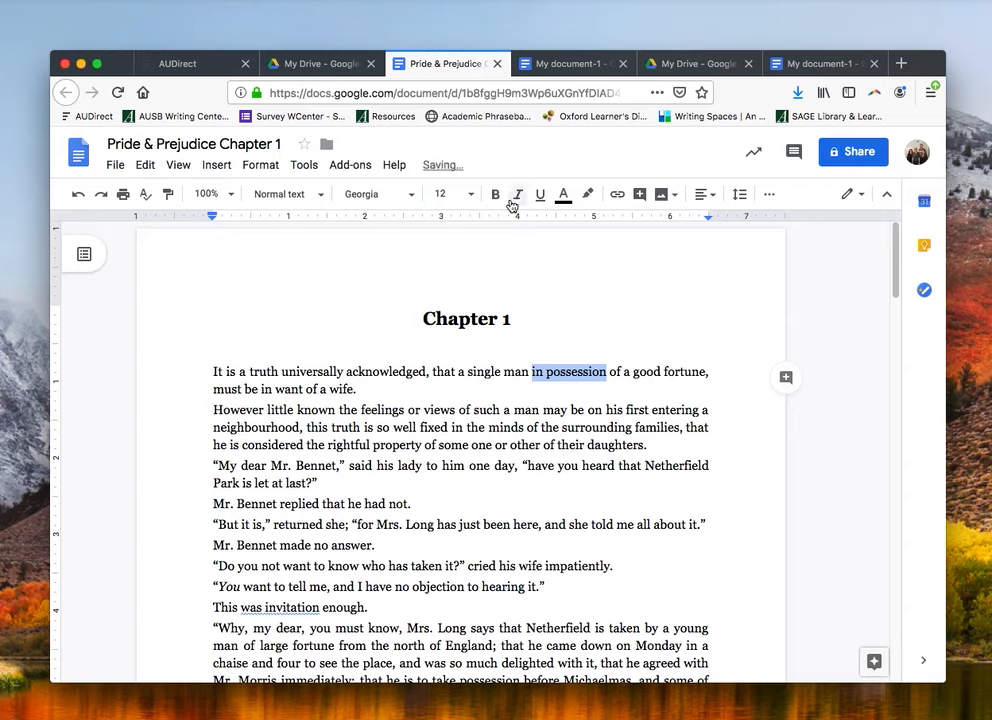
{"action": "left_click", "coordinate": [518, 197]}
{"action": "left_click", "coordinate": [540, 197]}
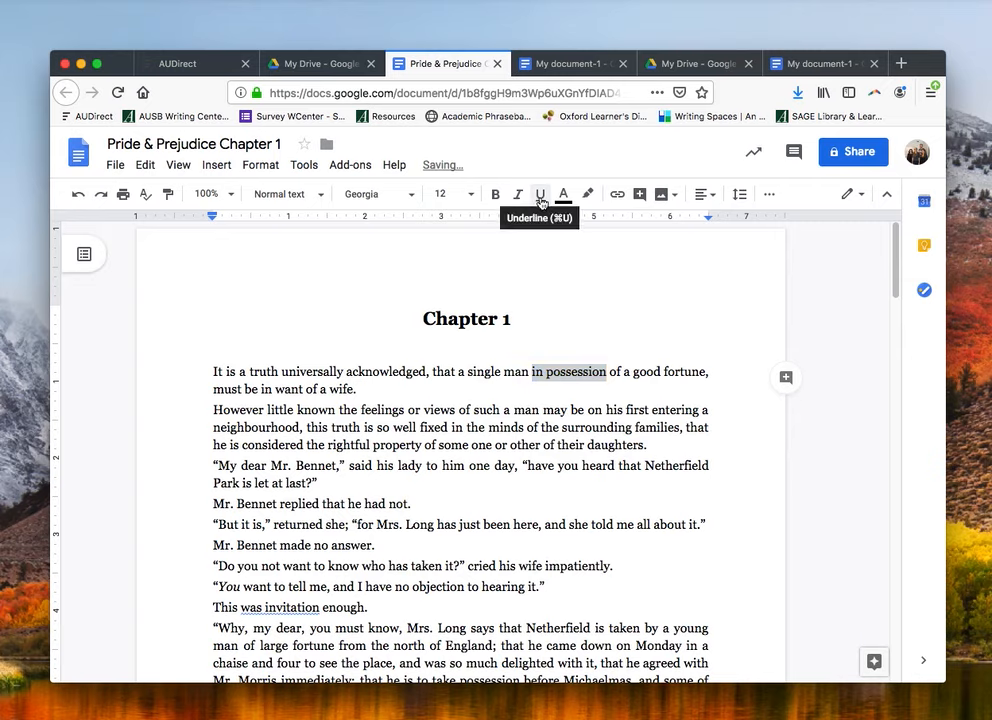
{"action": "left_click", "coordinate": [540, 199]}
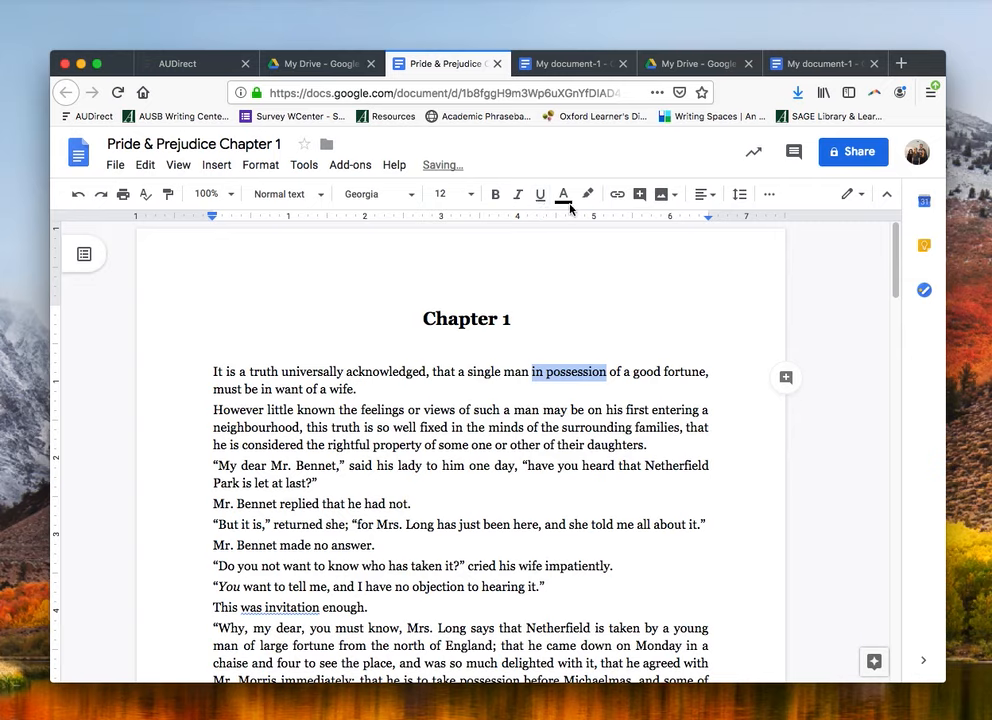
Step: Change the text color of "in possession" to blue and set it back to black
{"action": "left_click", "coordinate": [564, 197]}
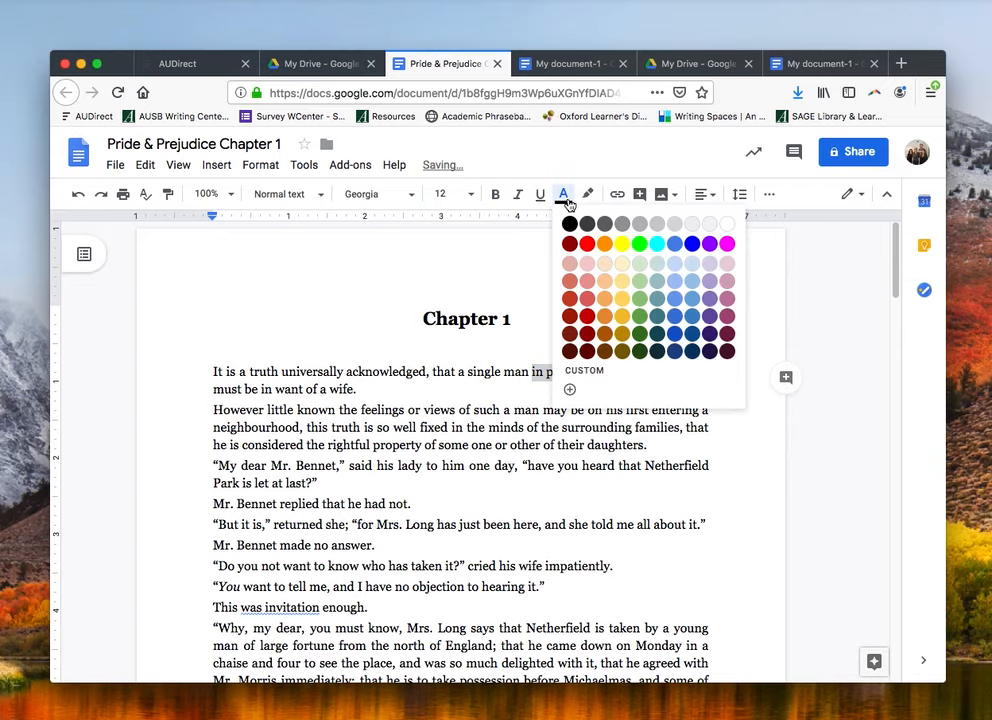
{"action": "left_click", "coordinate": [692, 243]}
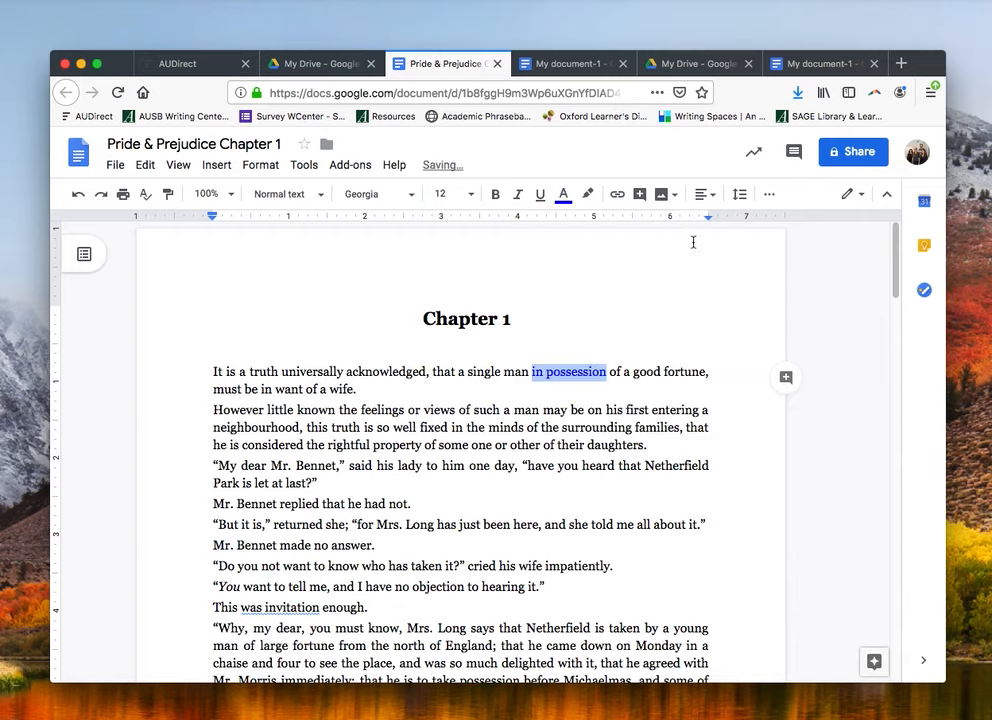
{"action": "left_click", "coordinate": [564, 197]}
{"action": "left_click", "coordinate": [572, 224]}
Step: Highlight "in possession" in yellow and remove the highlight
{"action": "left_click", "coordinate": [588, 196]}
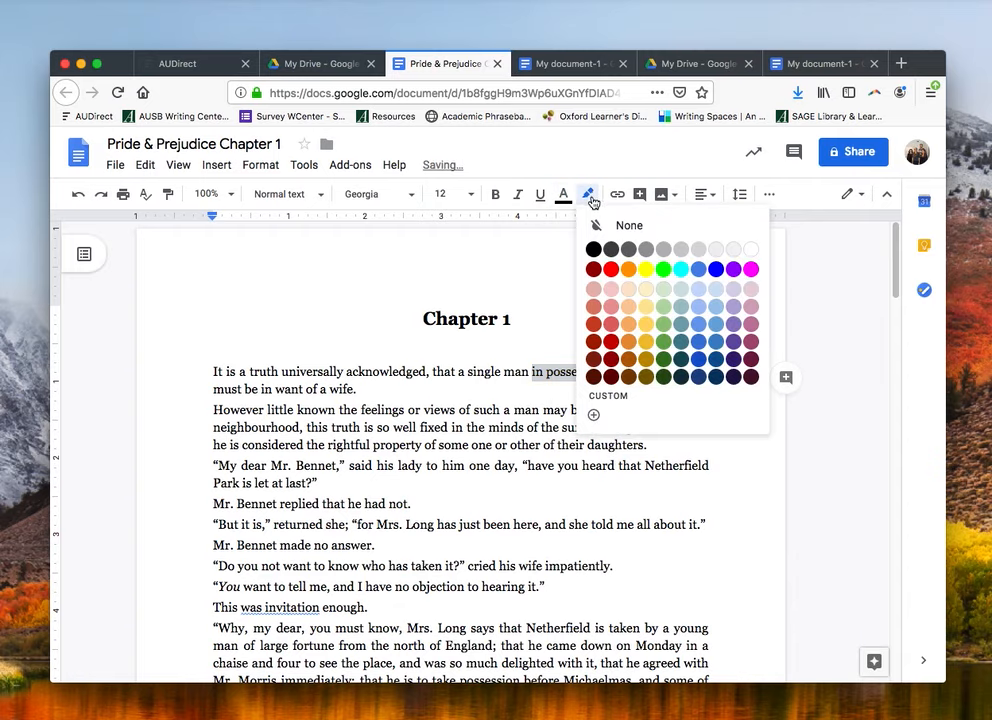
{"action": "left_click", "coordinate": [649, 272]}
{"action": "left_click", "coordinate": [630, 328]}
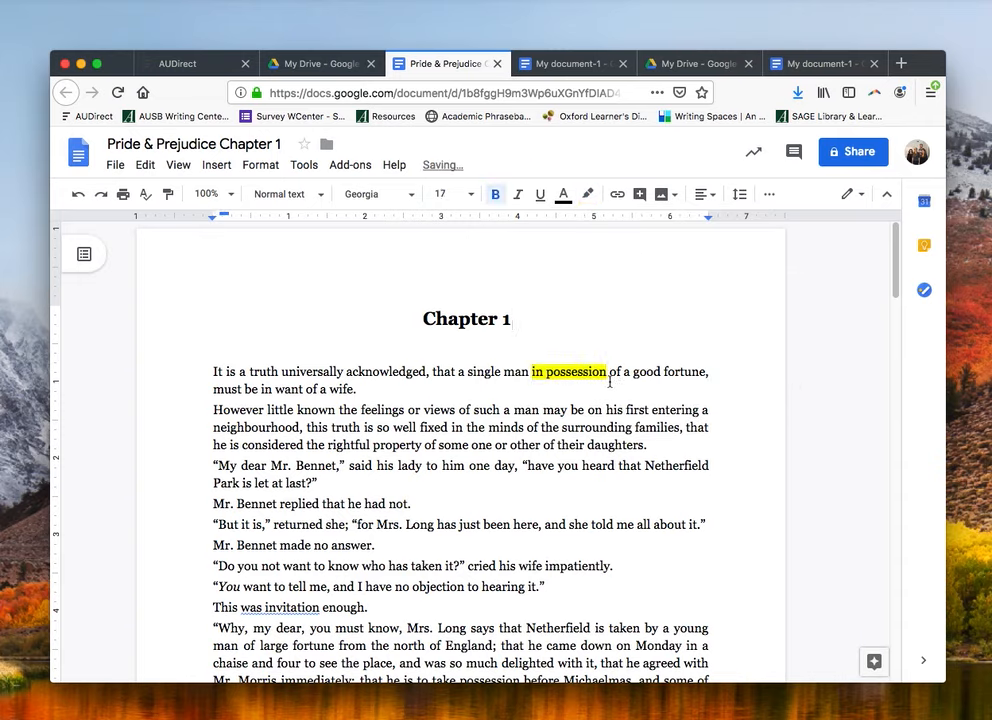
{"action": "left_click_drag", "start_coordinate": [621, 373], "coordinate": [511, 372]}
{"action": "left_click", "coordinate": [587, 194]}
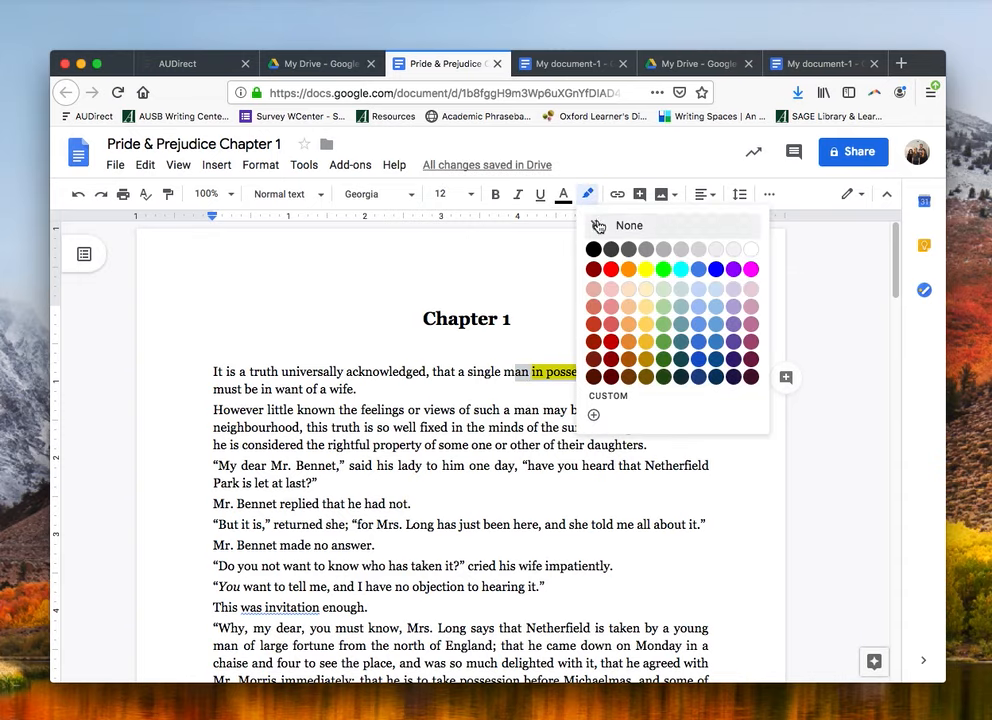
{"action": "left_click", "coordinate": [595, 224]}
{"action": "left_click", "coordinate": [591, 283]}
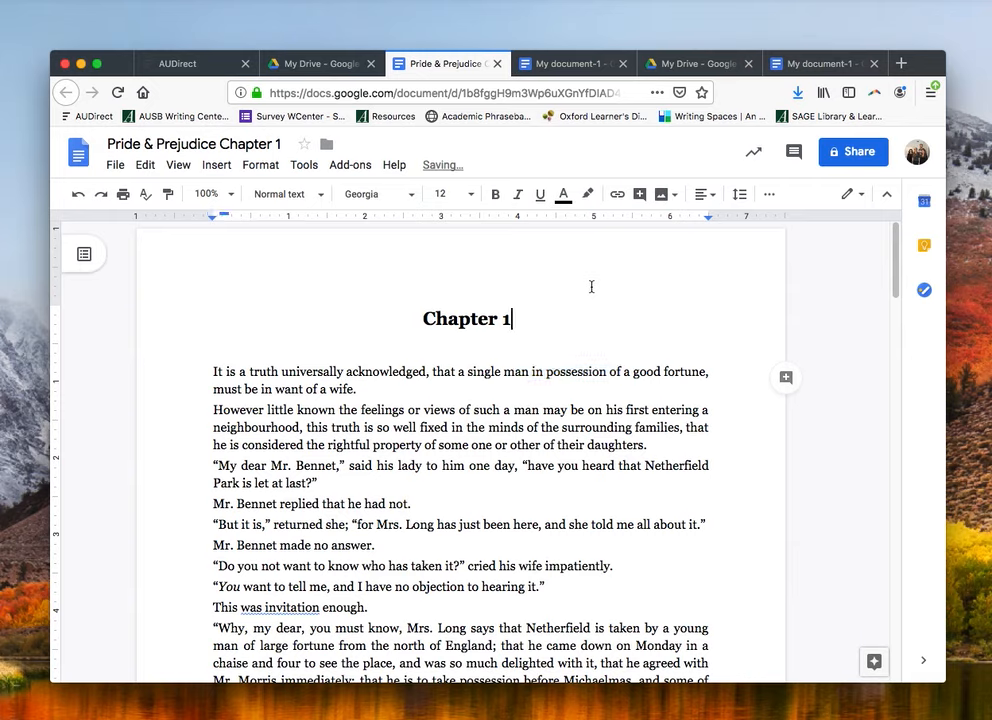
Step: Align the "Chapter 1" heading left and right, and return it to center alignment
{"action": "left_click", "coordinate": [716, 199]}
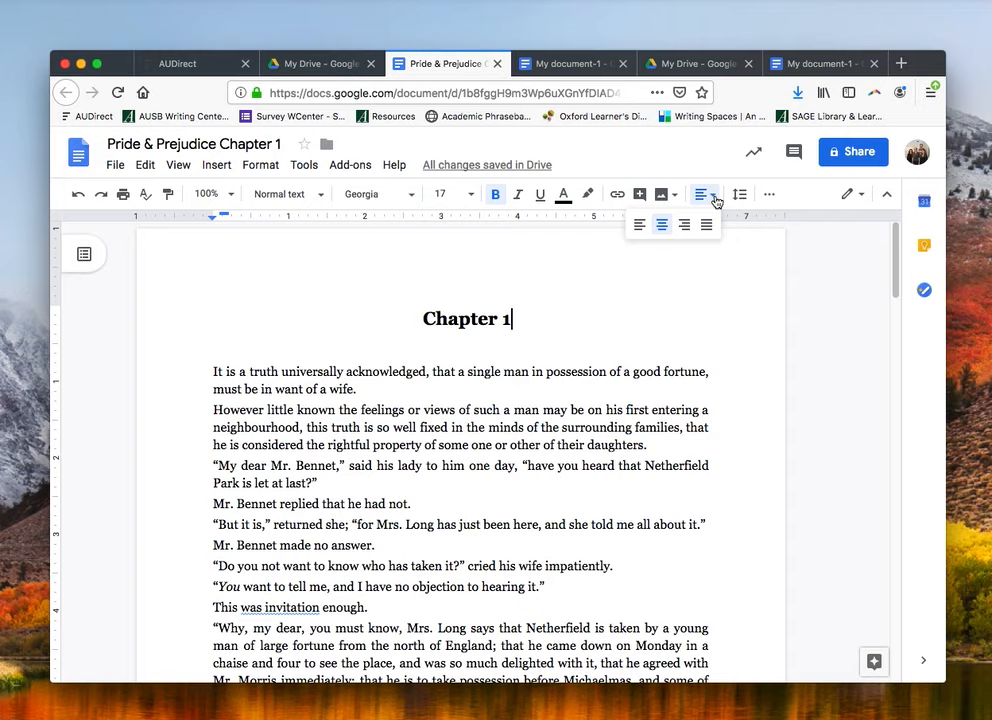
{"action": "left_click", "coordinate": [511, 566]}
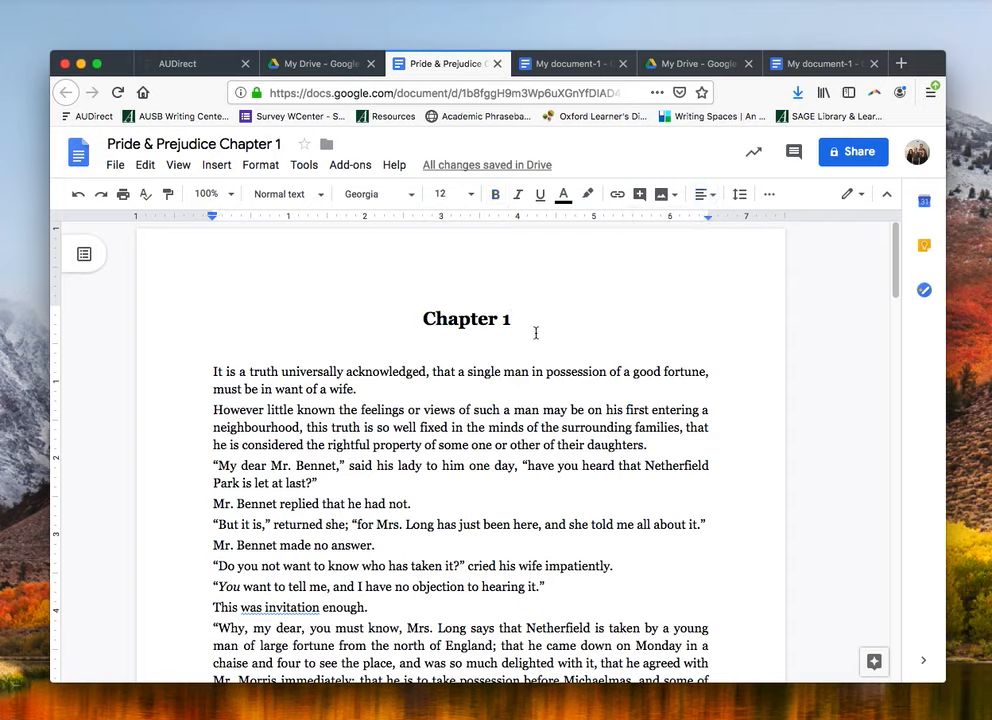
{"action": "left_click_drag", "start_coordinate": [514, 319], "coordinate": [420, 319]}
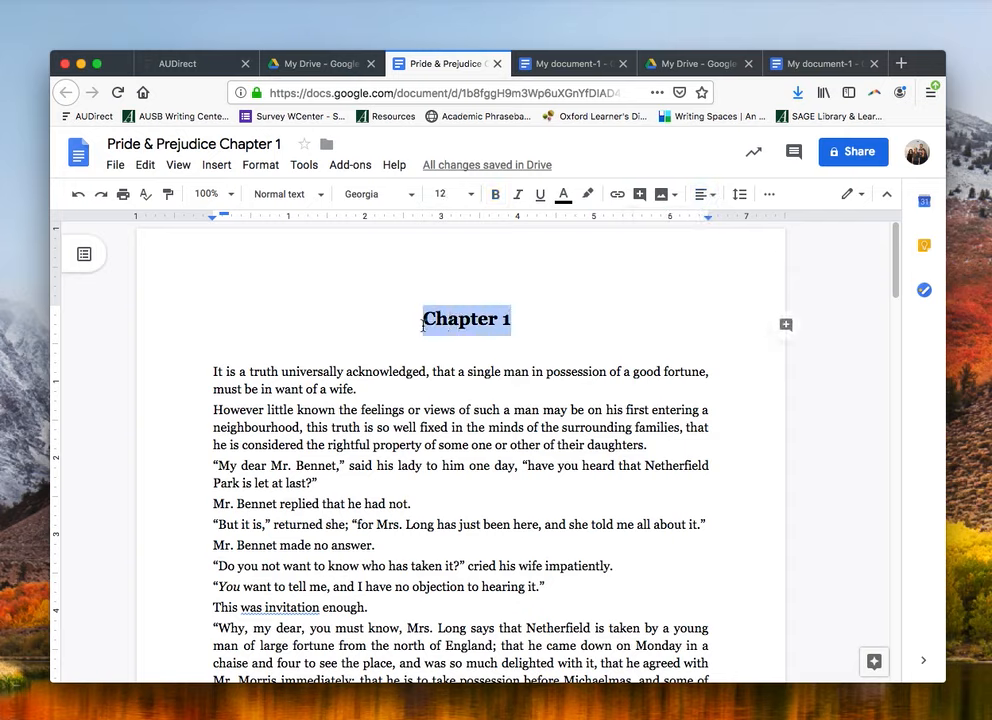
{"action": "left_click", "coordinate": [710, 196]}
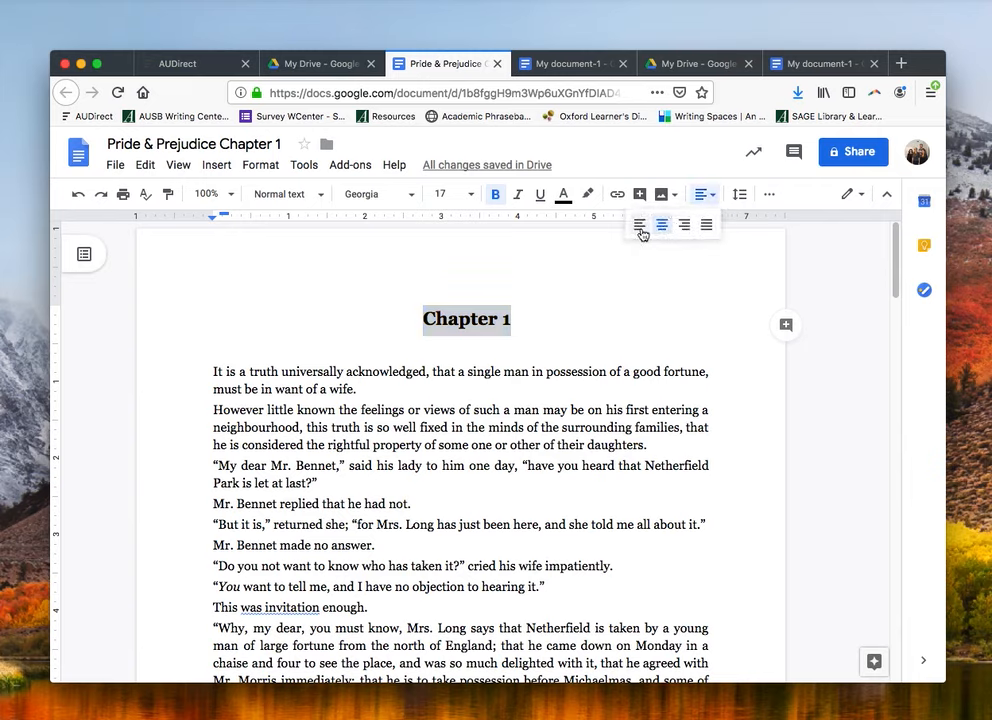
{"action": "left_click", "coordinate": [640, 226]}
{"action": "left_click", "coordinate": [716, 203]}
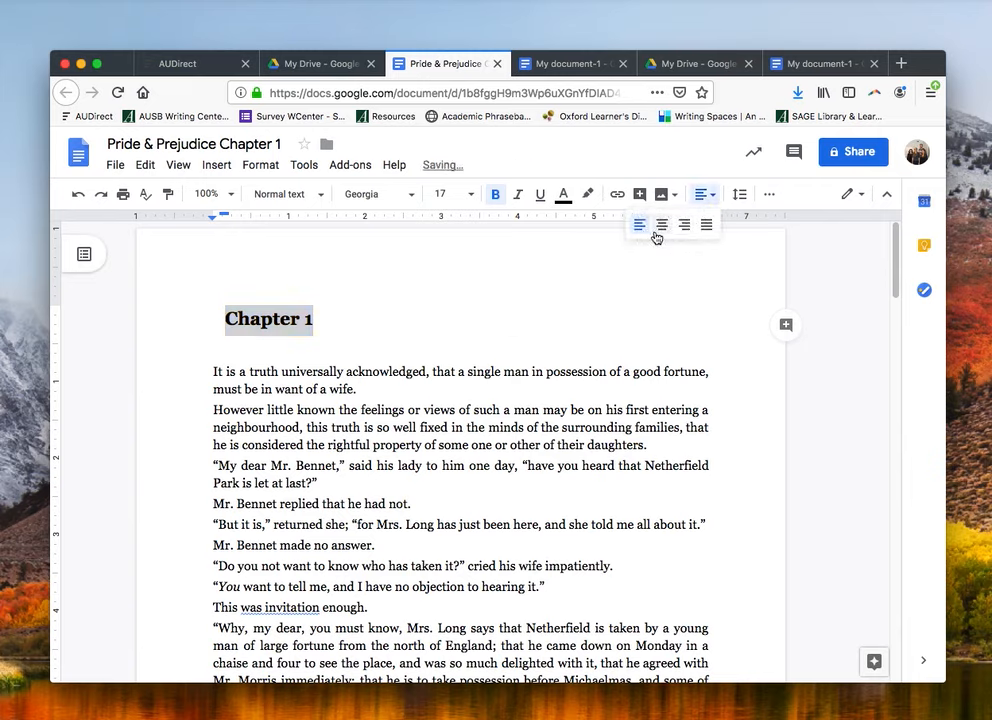
{"action": "left_click", "coordinate": [685, 227]}
{"action": "left_click", "coordinate": [712, 200]}
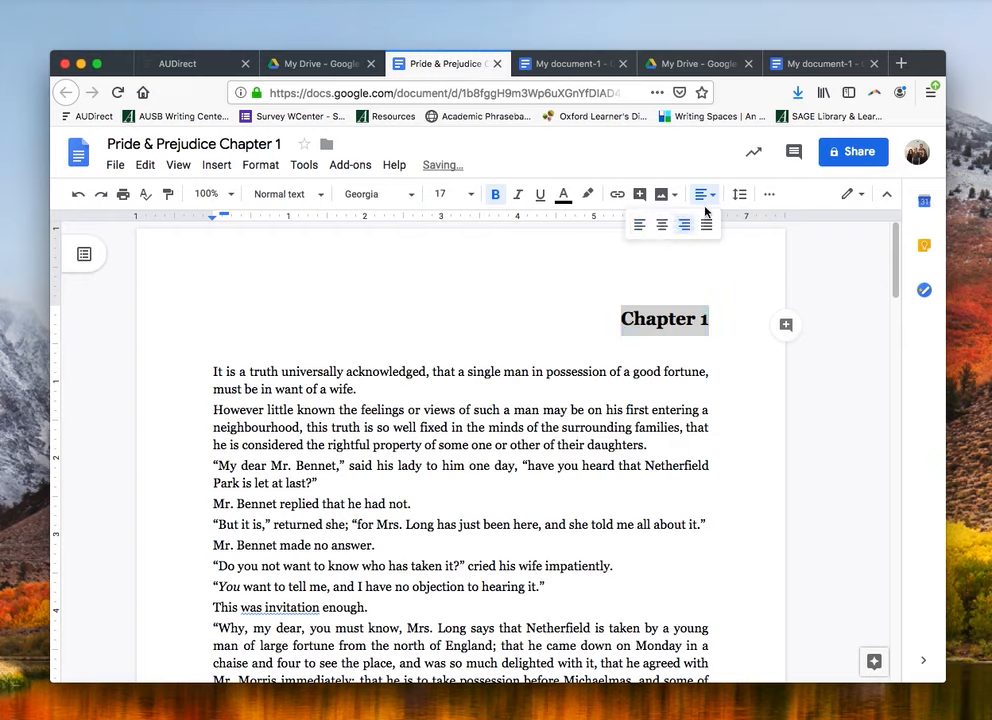
{"action": "left_click", "coordinate": [667, 228]}
{"action": "left_click", "coordinate": [423, 318]}
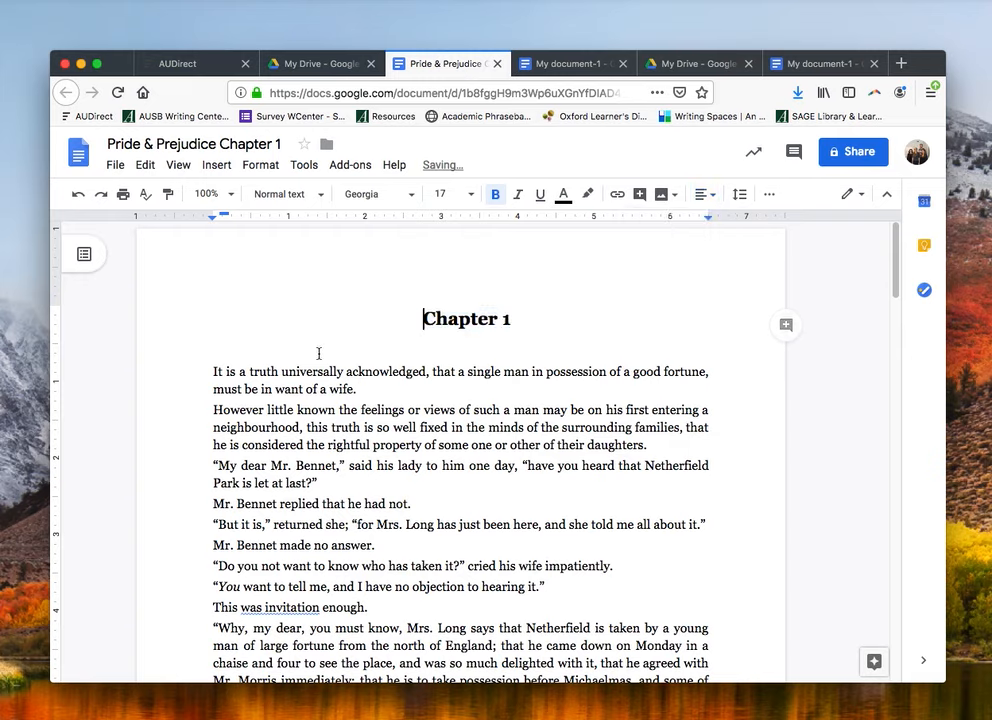
Step: Try right and center alignment on the paragraphs from "It is a truth" through "You want to tell me", and finish with left alignment
{"action": "left_click_drag", "start_coordinate": [211, 368], "coordinate": [550, 590]}
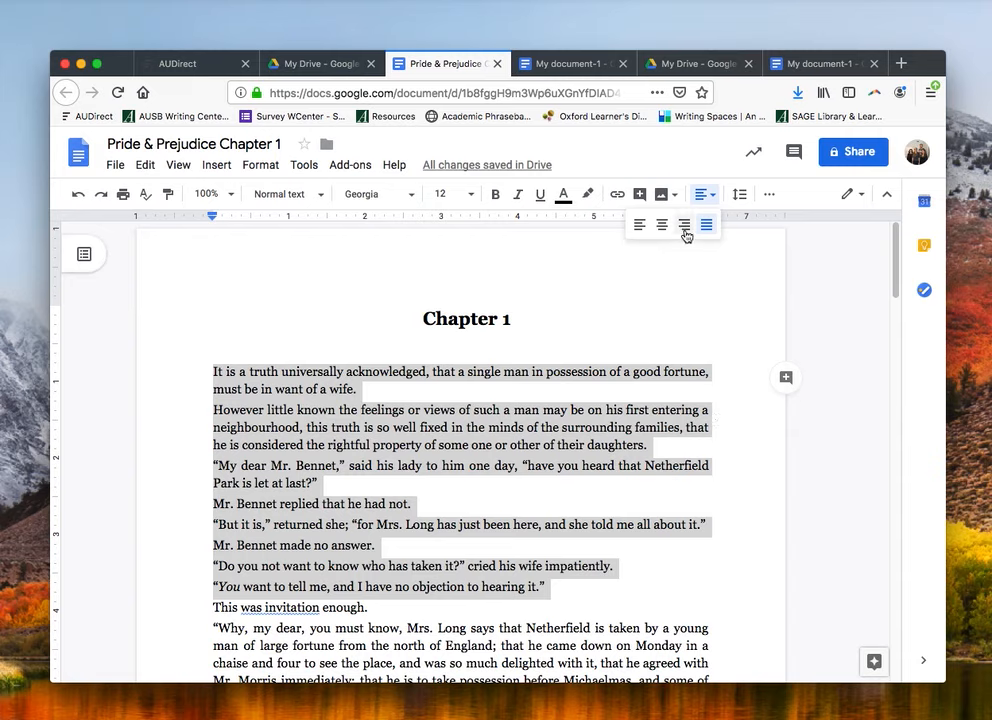
{"action": "left_click", "coordinate": [639, 226]}
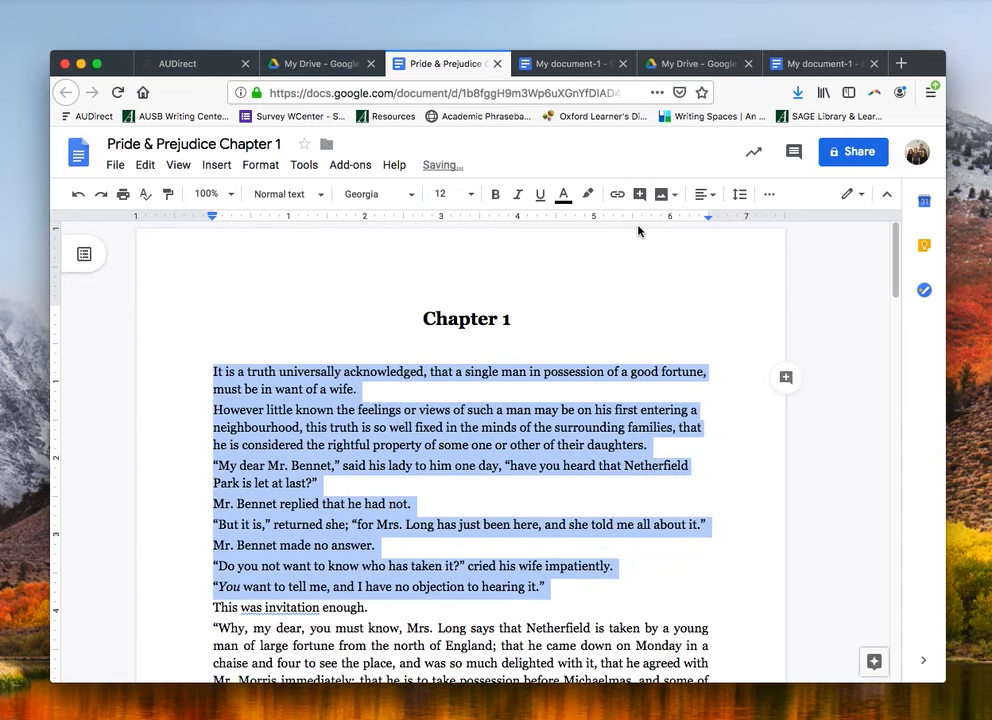
{"action": "left_click", "coordinate": [704, 194]}
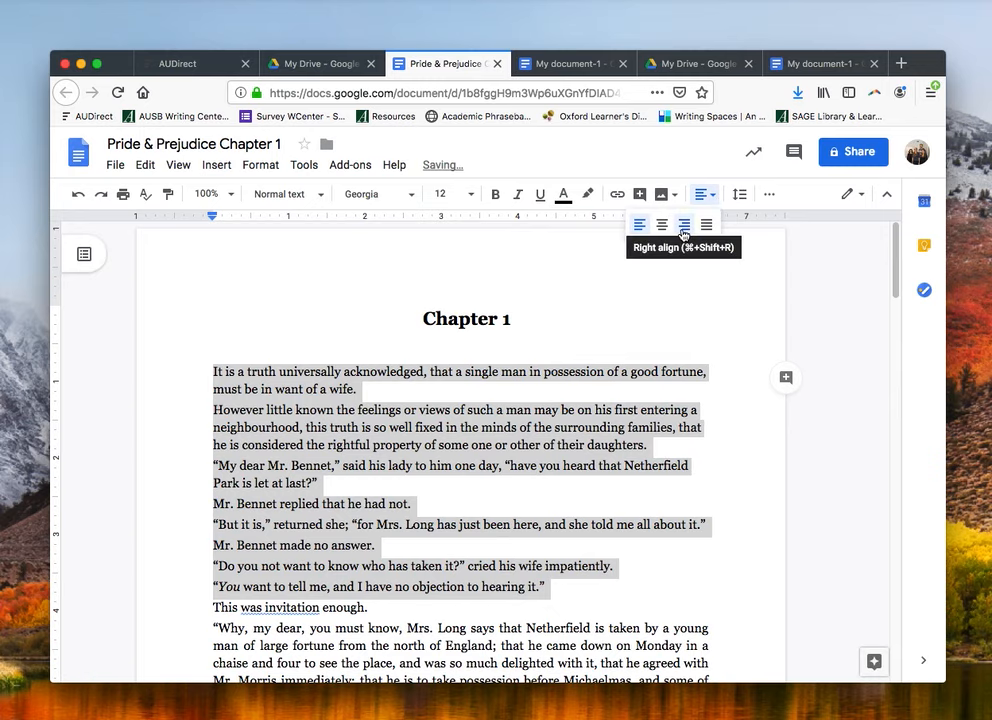
{"action": "left_click", "coordinate": [686, 226]}
{"action": "left_click", "coordinate": [706, 194]}
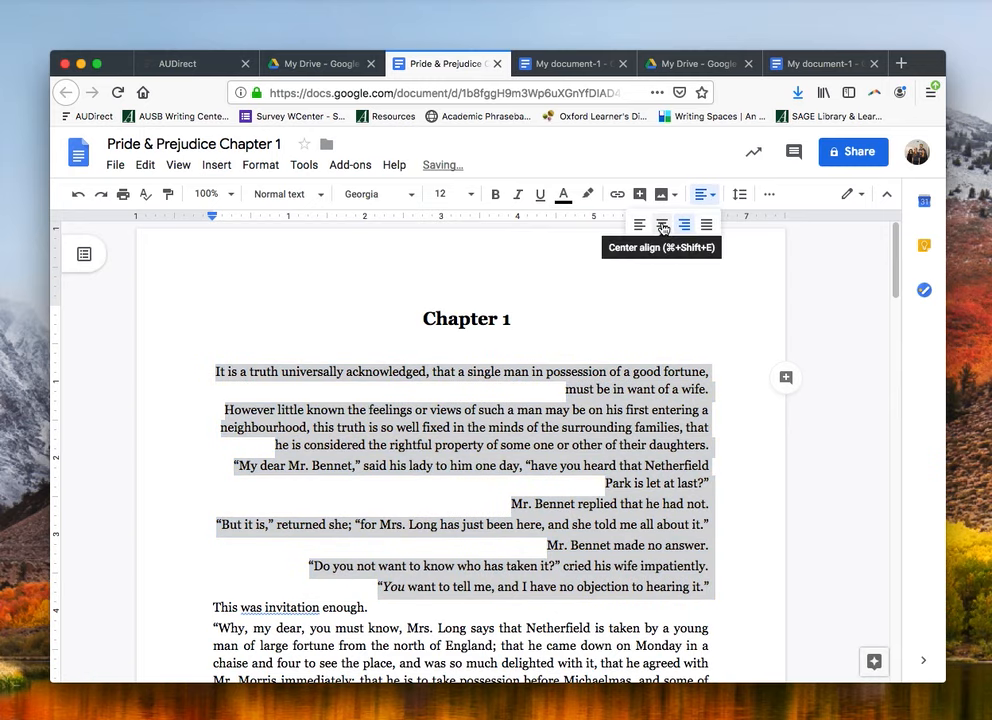
{"action": "left_click", "coordinate": [661, 225]}
{"action": "left_click", "coordinate": [702, 195]}
{"action": "left_click", "coordinate": [637, 227]}
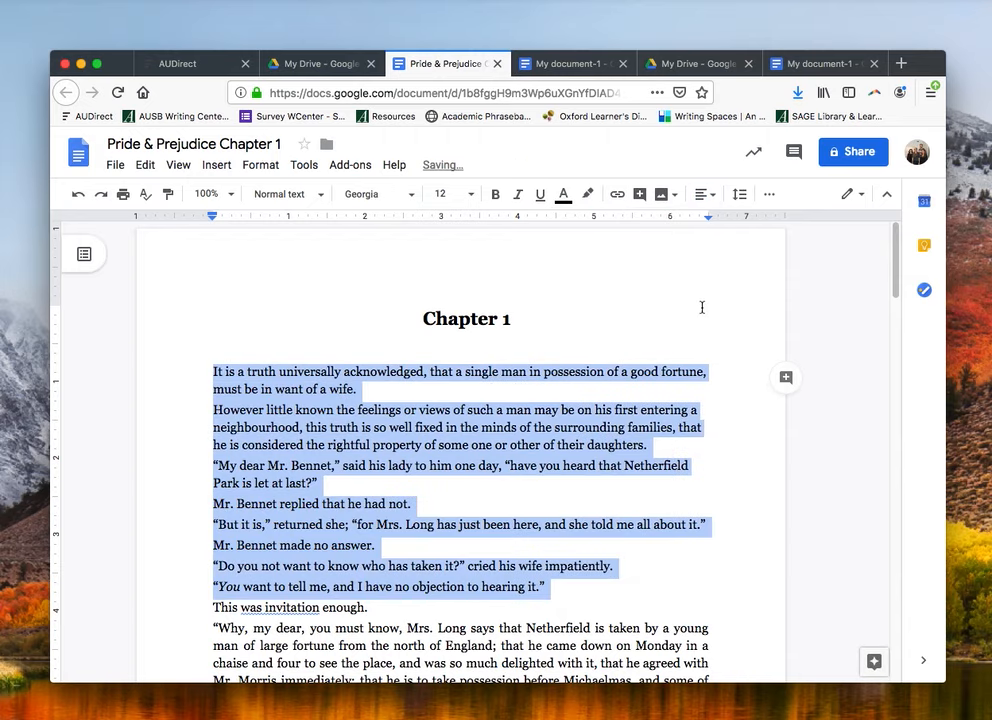
{"action": "left_click", "coordinate": [712, 267]}
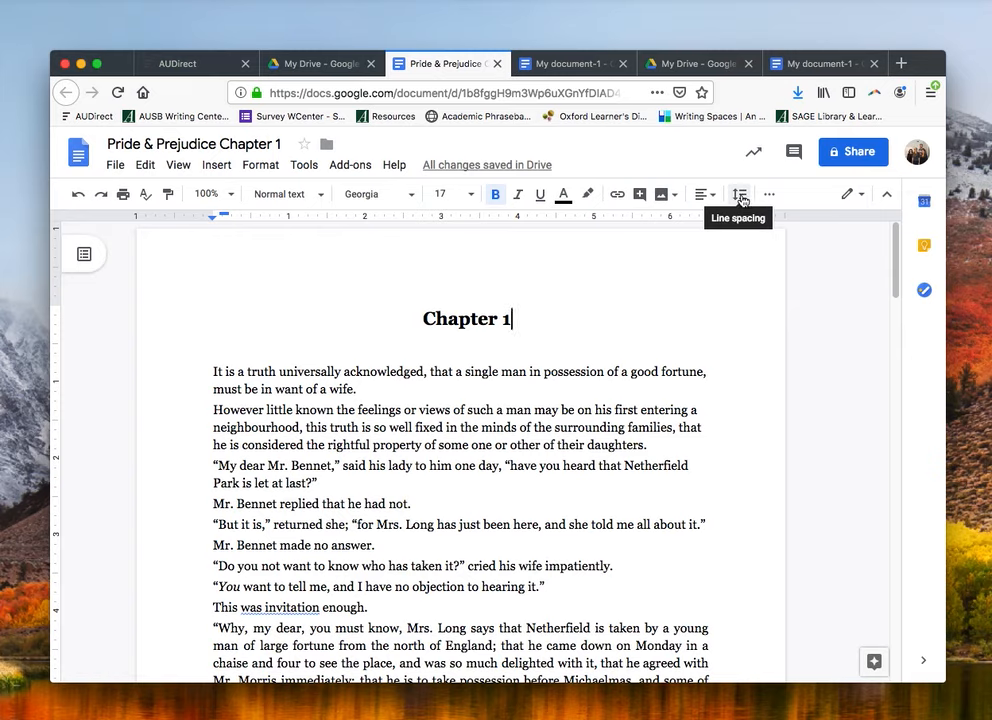
Step: Try single and double line spacing on the paragraphs from "It is a truth" through "This was invitation enough.", and restore 1.15 spacing
{"action": "left_click", "coordinate": [741, 199]}
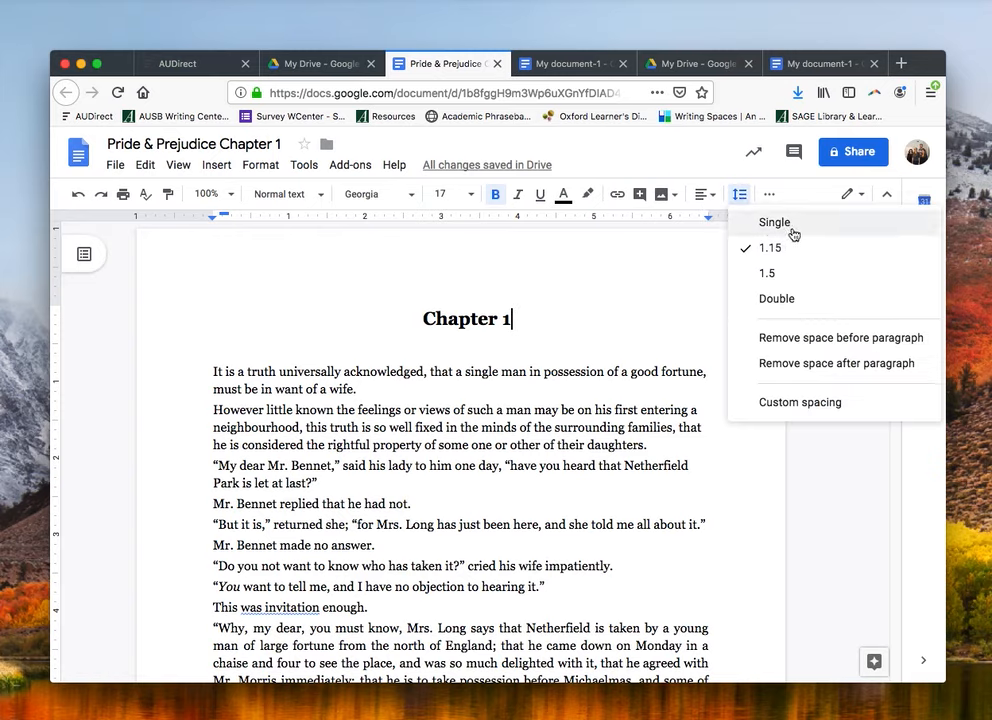
{"action": "left_click", "coordinate": [680, 263]}
{"action": "left_click_drag", "start_coordinate": [556, 602], "coordinate": [210, 372]}
{"action": "left_click", "coordinate": [741, 196]}
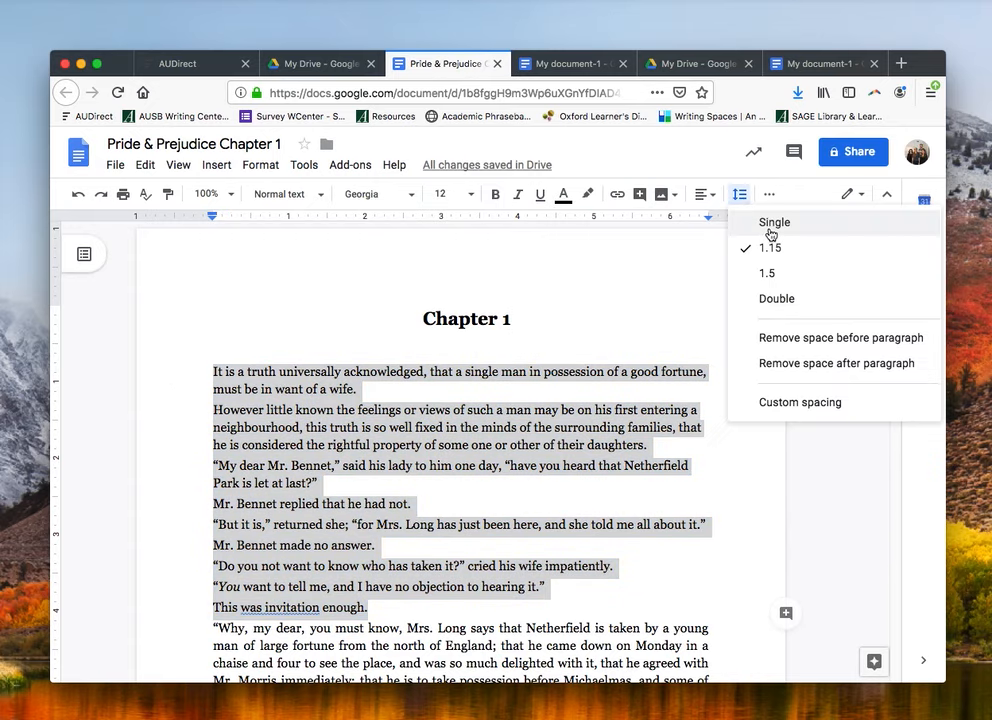
{"action": "left_click", "coordinate": [770, 224]}
{"action": "left_click", "coordinate": [741, 196]}
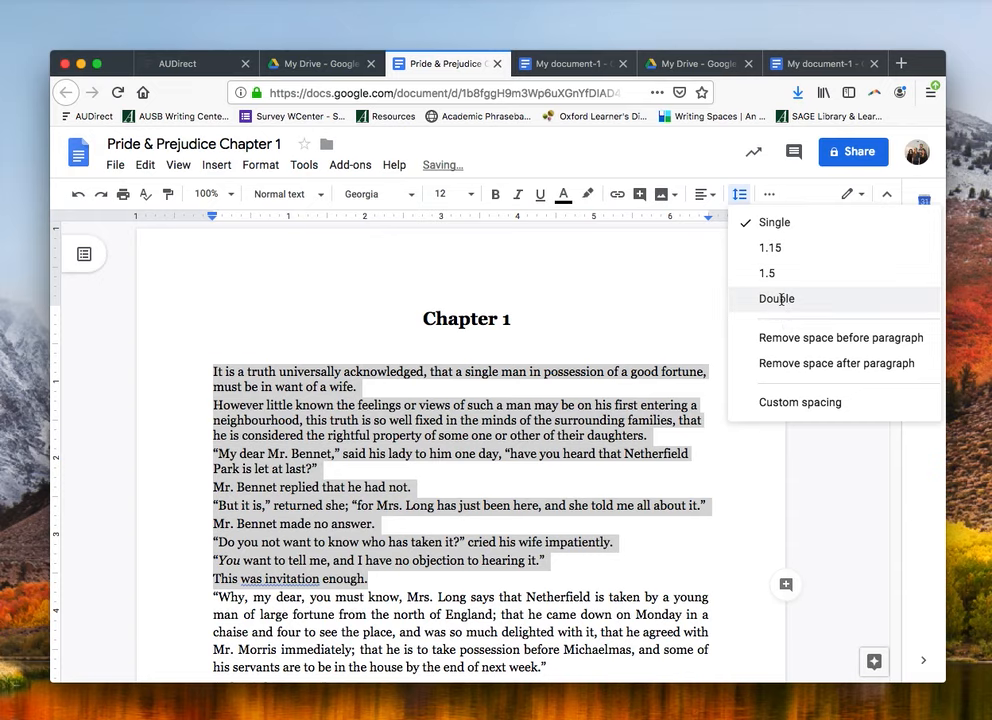
{"action": "left_click", "coordinate": [781, 299]}
{"action": "left_click", "coordinate": [741, 196]}
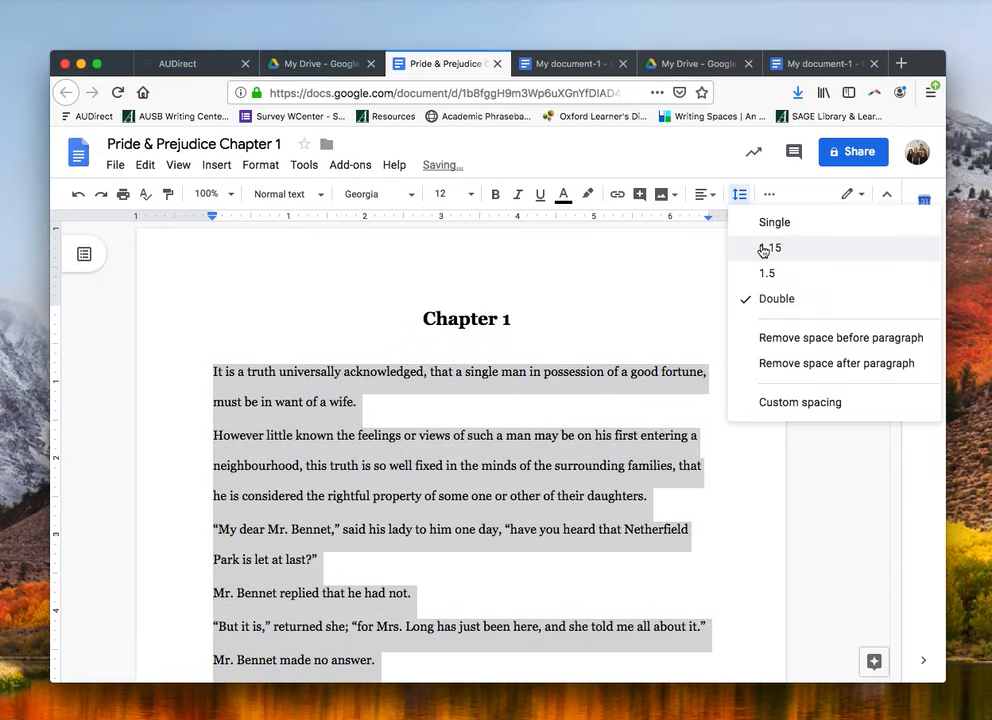
{"action": "left_click", "coordinate": [763, 249]}
Step: Apply custom spacing to the selected paragraphs with 0 pt before and 0 pt after each paragraph
{"action": "left_click", "coordinate": [742, 199]}
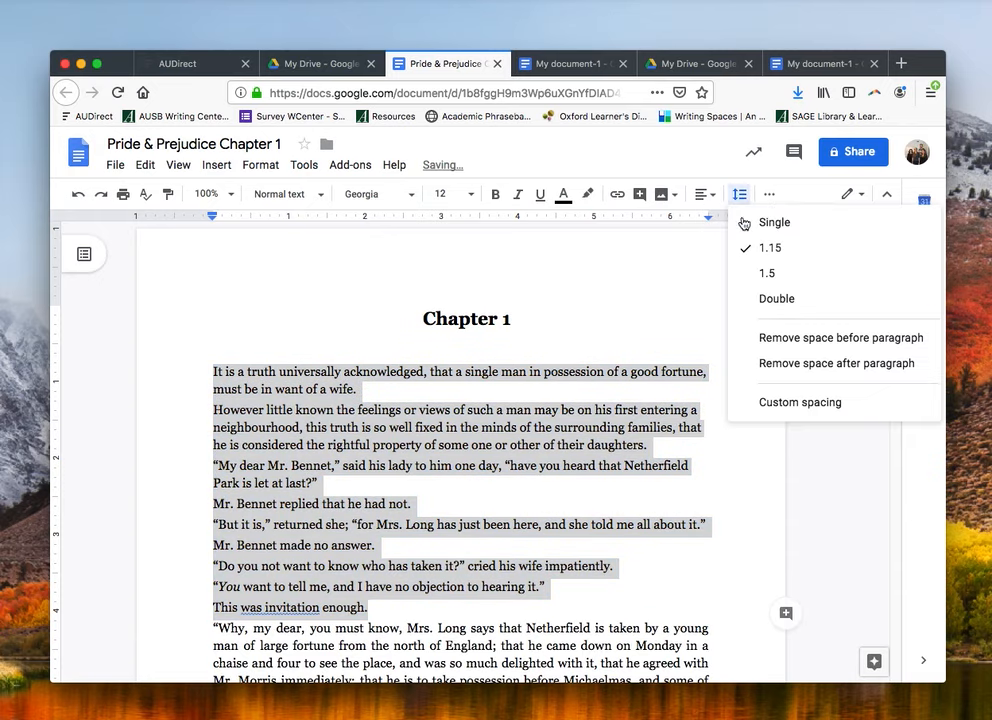
{"action": "left_click", "coordinate": [793, 405]}
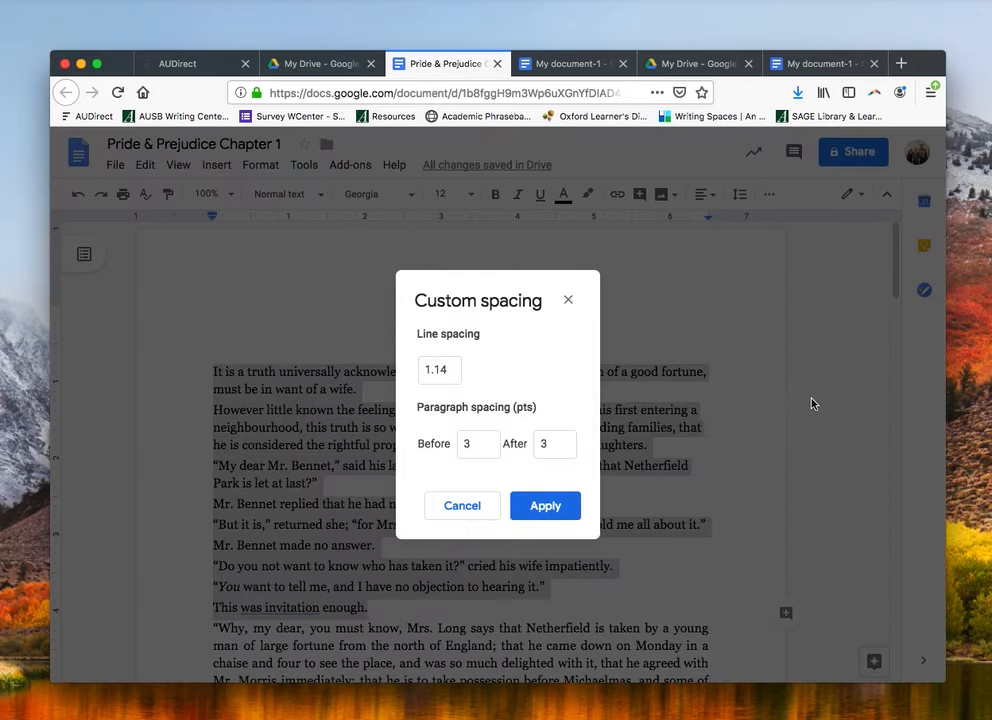
{"action": "left_click", "coordinate": [477, 446]}
{"action": "key", "text": "BackSpace"}
{"action": "type", "text": "0"}
{"action": "left_click", "coordinate": [556, 446]}
{"action": "key", "text": "BackSpace"}
{"action": "type", "text": "0"}
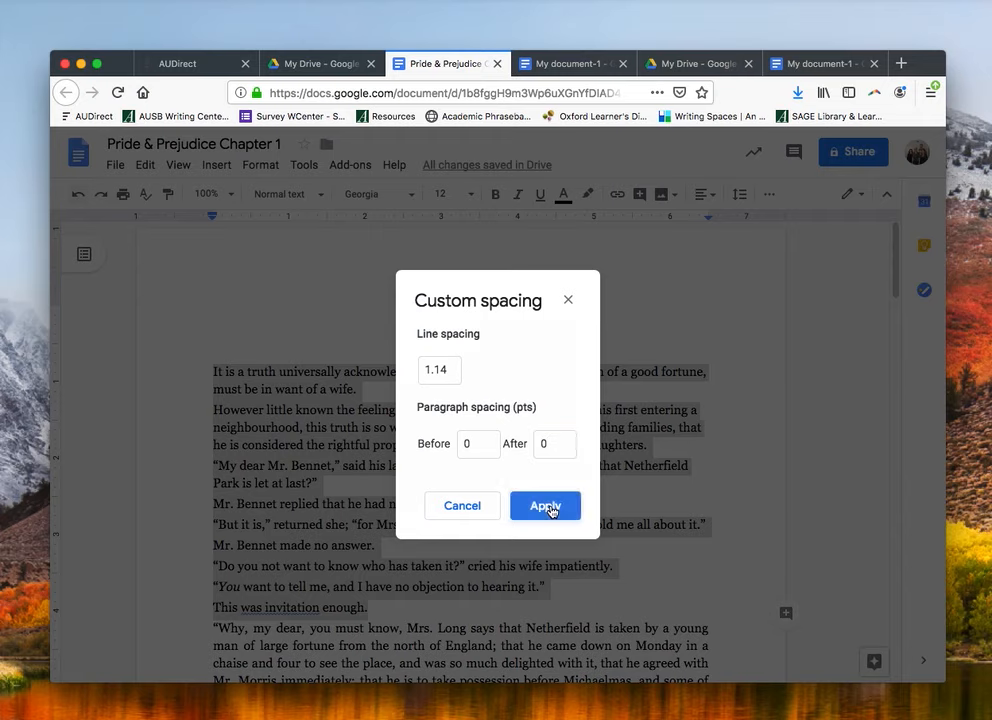
{"action": "left_click", "coordinate": [540, 507]}
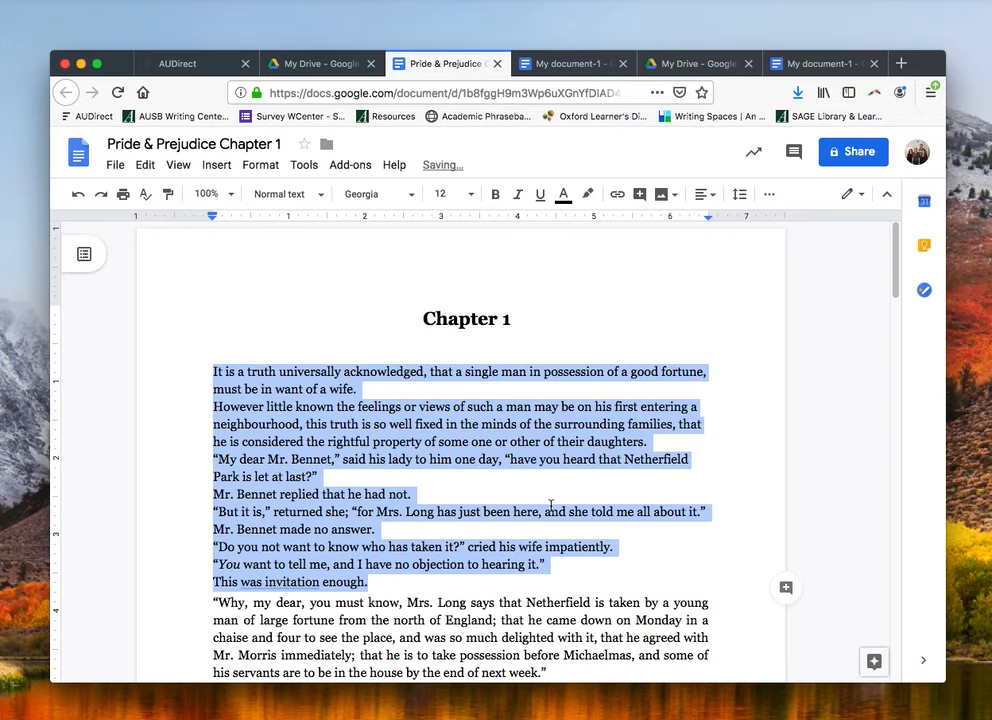
Step: Try double and single line spacing on the selected paragraphs through "This was invitation enough.", and finish with double spacing
{"action": "left_click", "coordinate": [703, 194]}
{"action": "left_click", "coordinate": [739, 194]}
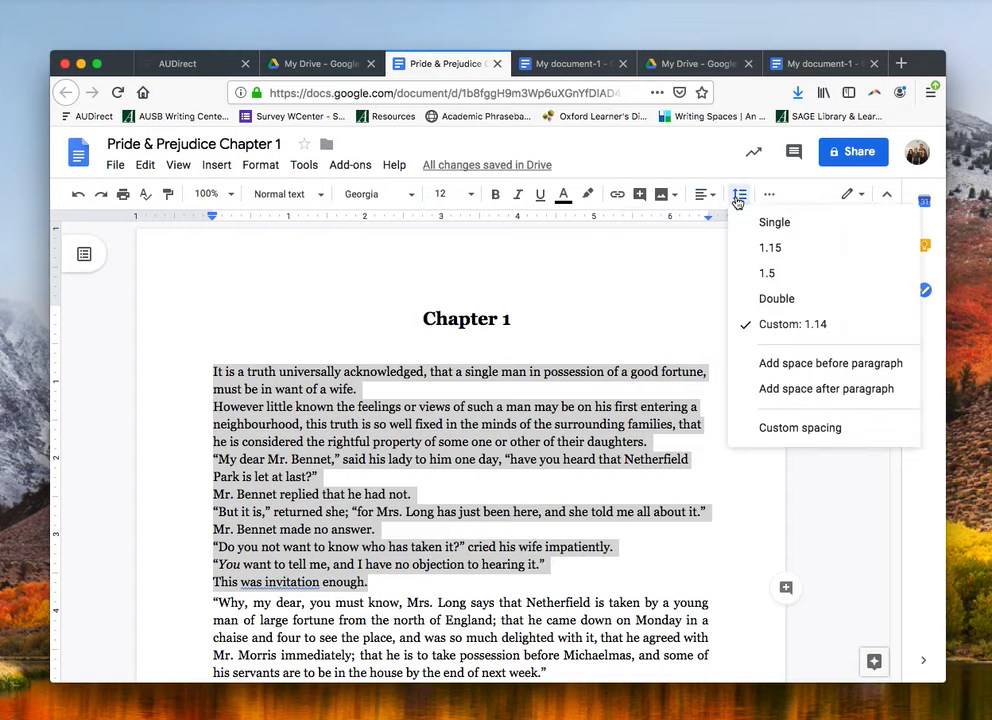
{"action": "left_click", "coordinate": [778, 299]}
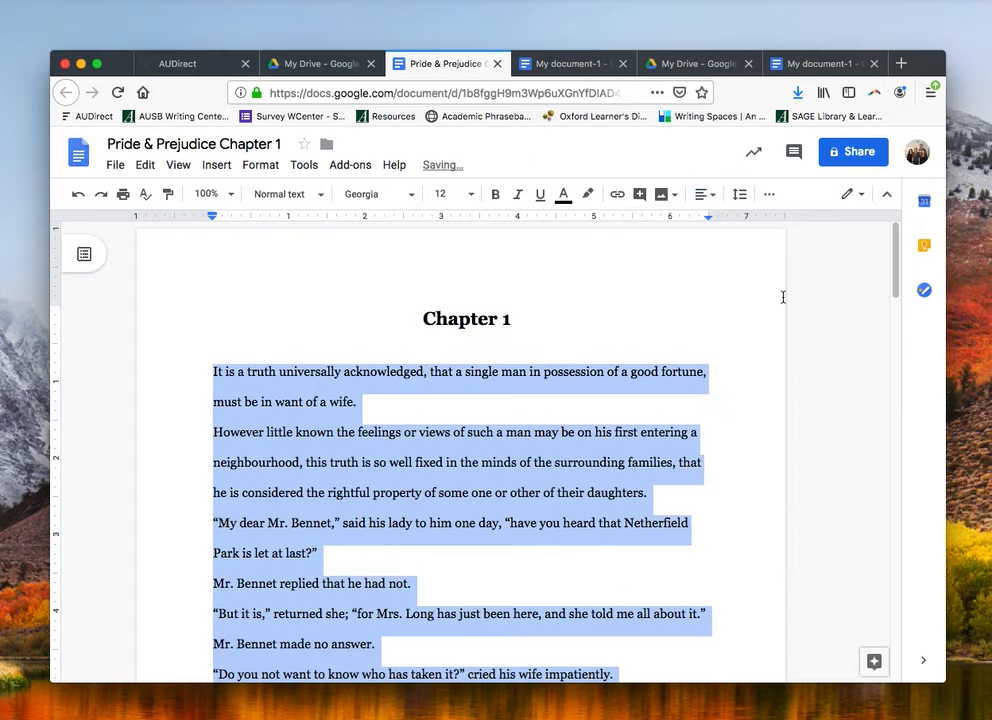
{"action": "left_click", "coordinate": [738, 195]}
{"action": "left_click", "coordinate": [770, 223]}
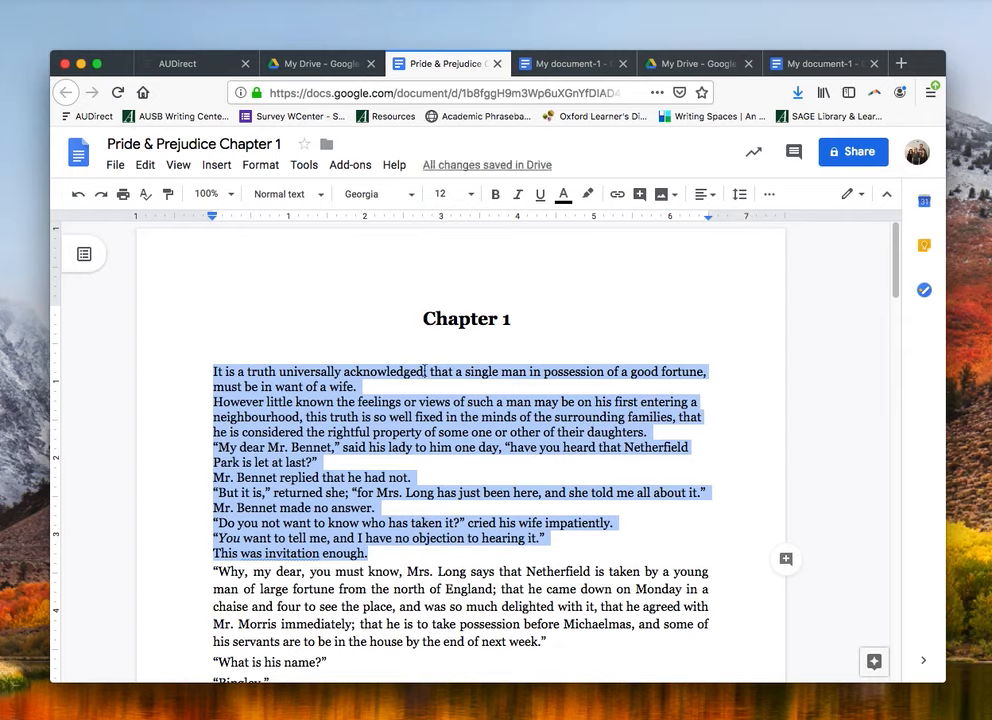
{"action": "left_click", "coordinate": [740, 195]}
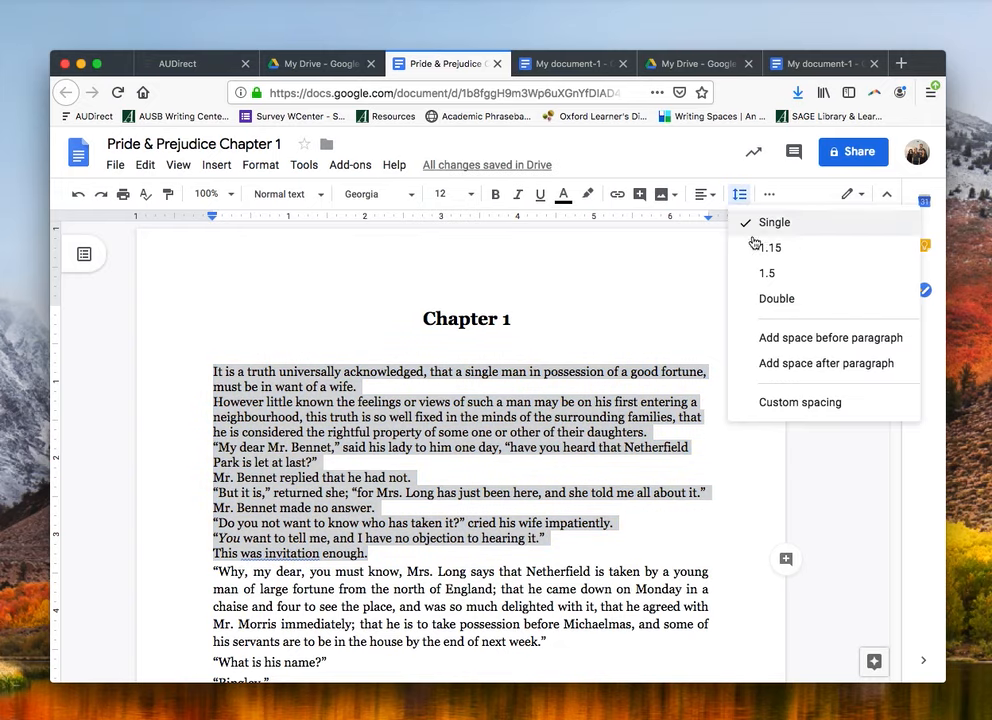
{"action": "left_click", "coordinate": [778, 300]}
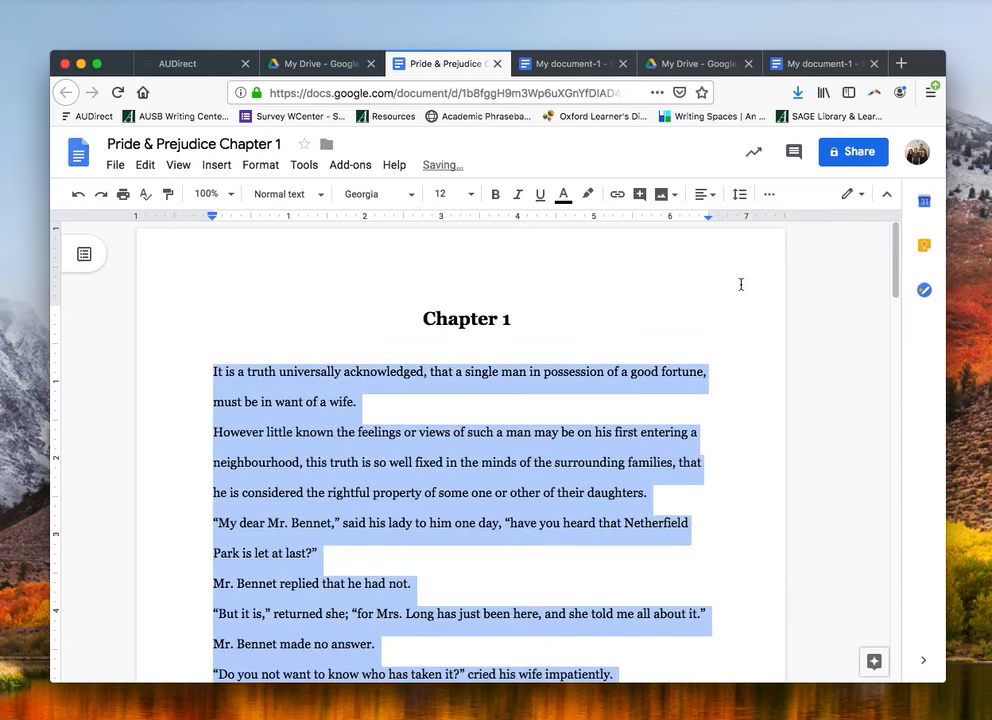
{"action": "left_click", "coordinate": [724, 330]}
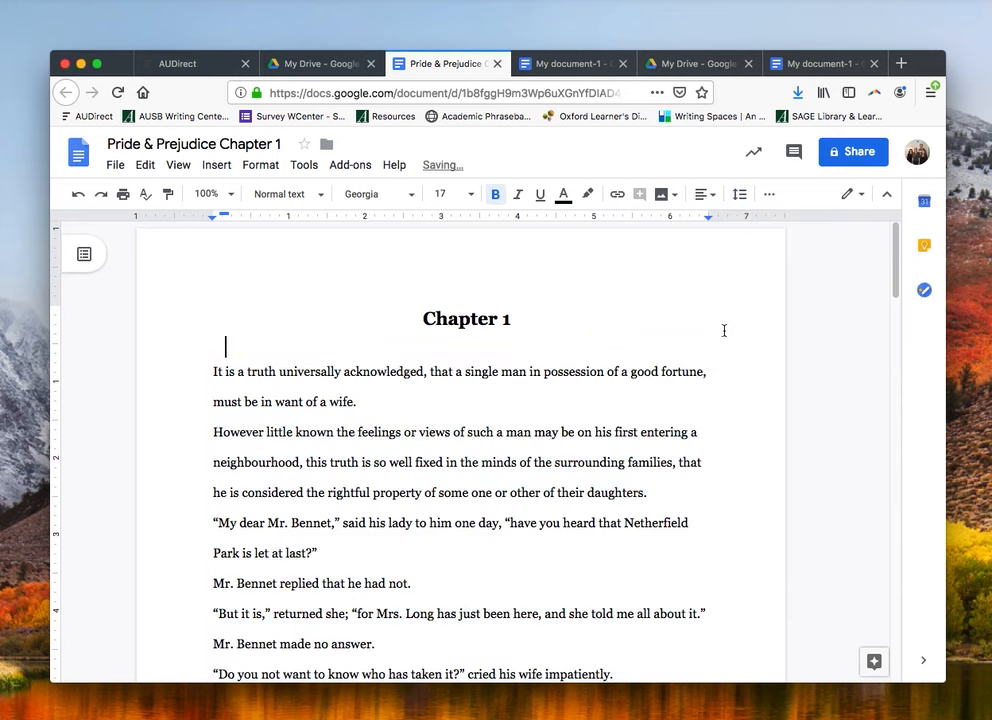
Step: Examine the overflow formatting tools at the current window width and again with the browser window narrowed
{"action": "left_click", "coordinate": [773, 200]}
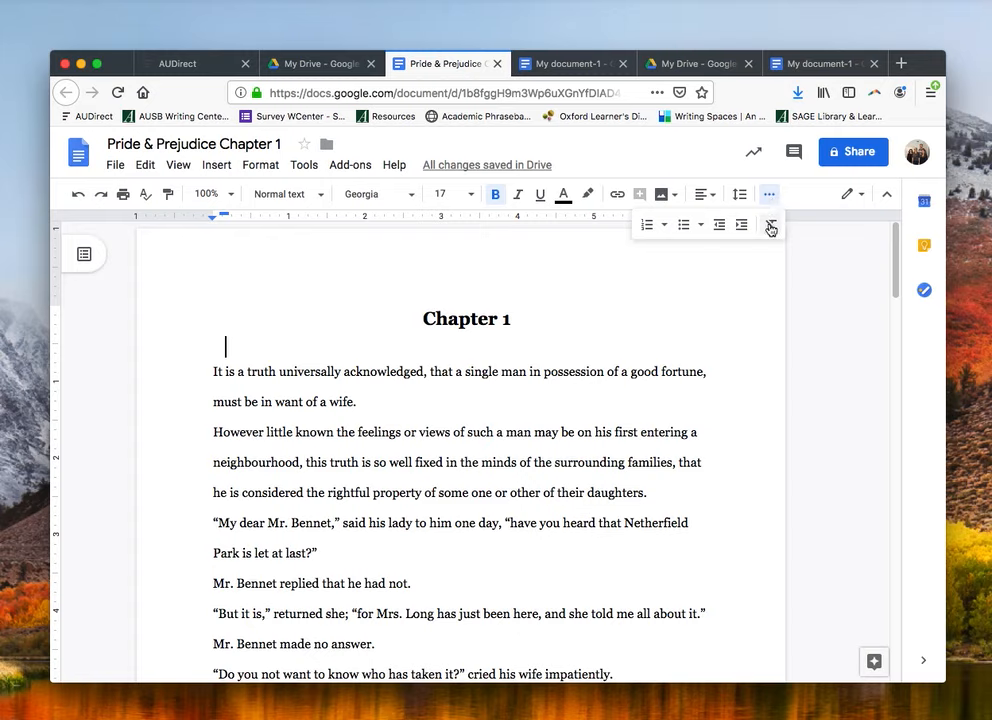
{"action": "left_click", "coordinate": [769, 194]}
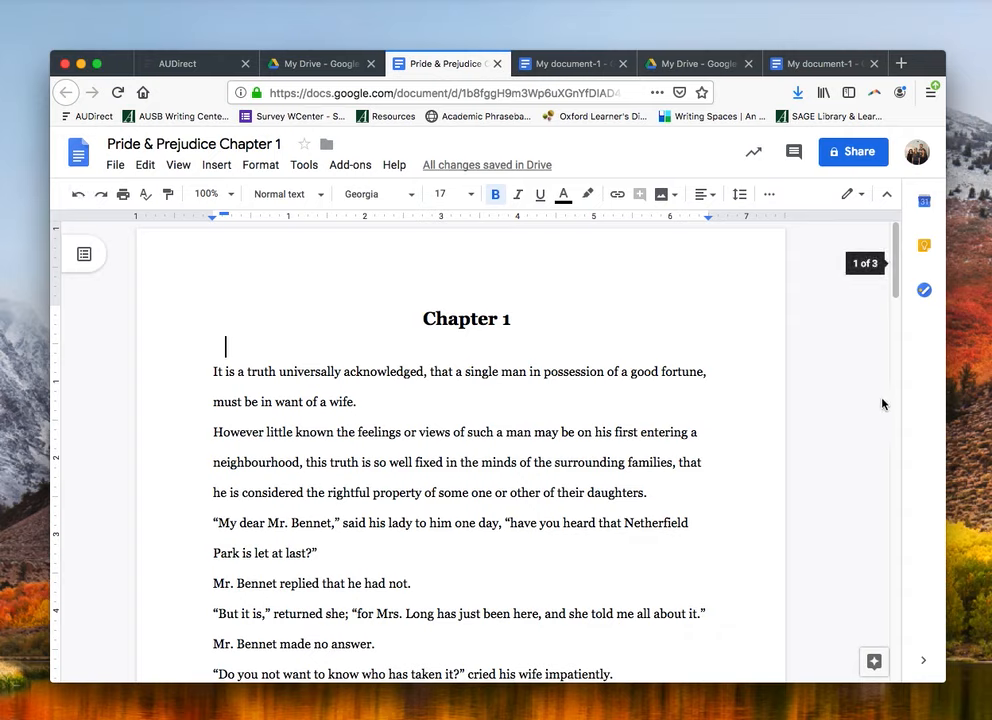
{"action": "left_click_drag", "start_coordinate": [945, 360], "coordinate": [731, 335]}
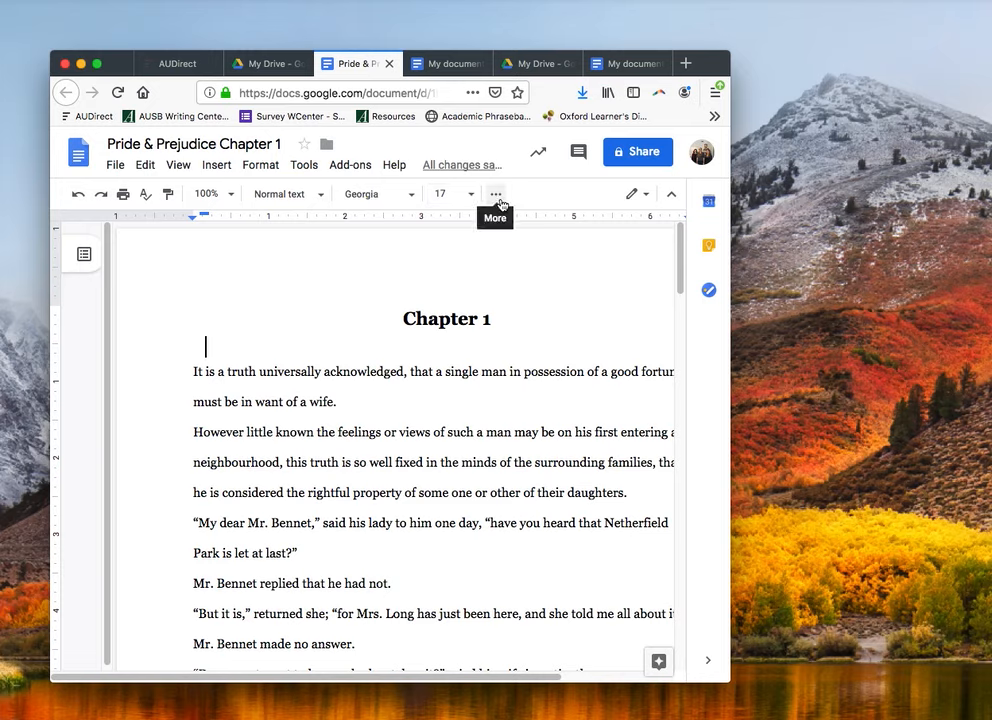
{"action": "left_click", "coordinate": [496, 194]}
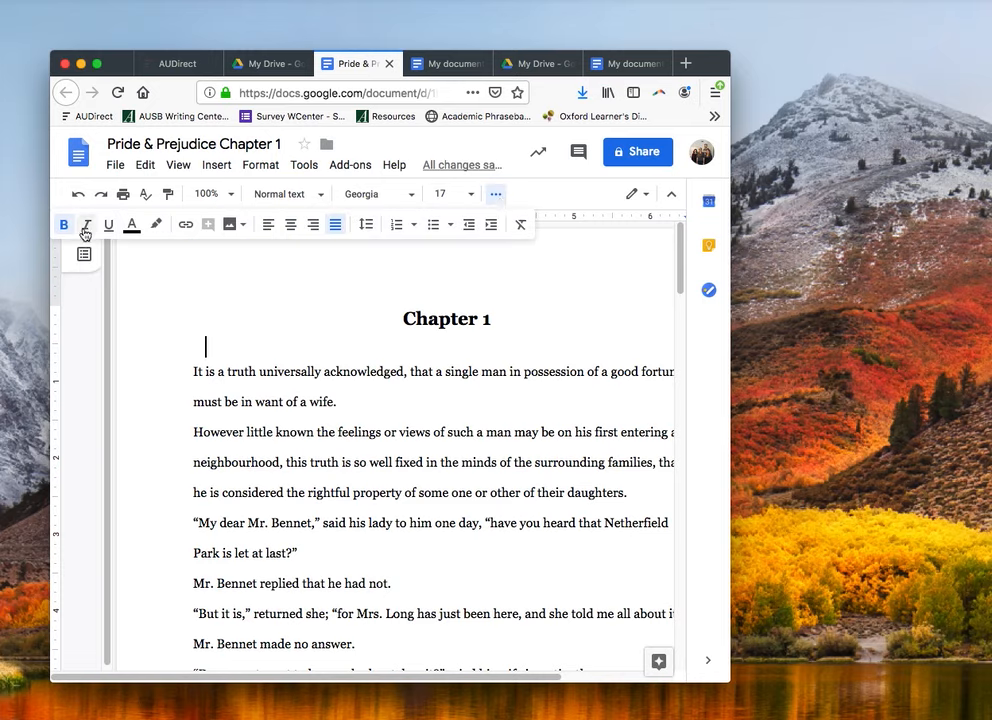
{"action": "left_click", "coordinate": [496, 196]}
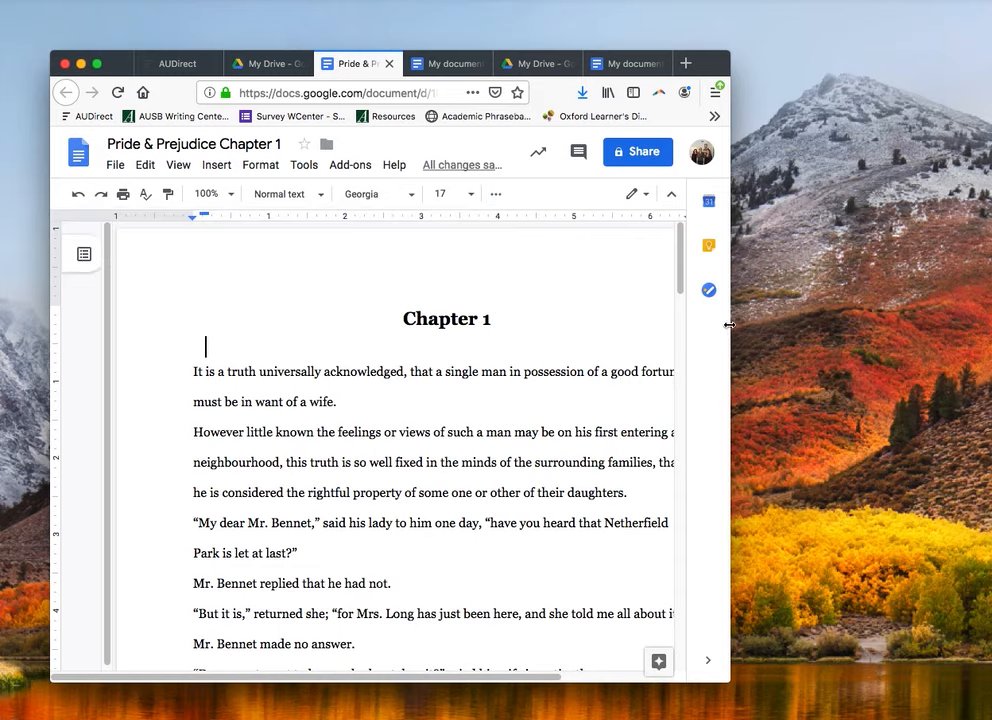
Step: Widen the browser window to nearly the full screen width and check which formatting tools are still hidden
{"action": "left_click_drag", "start_coordinate": [729, 325], "coordinate": [981, 308]}
{"action": "left_click_drag", "start_coordinate": [49, 325], "coordinate": [16, 313]}
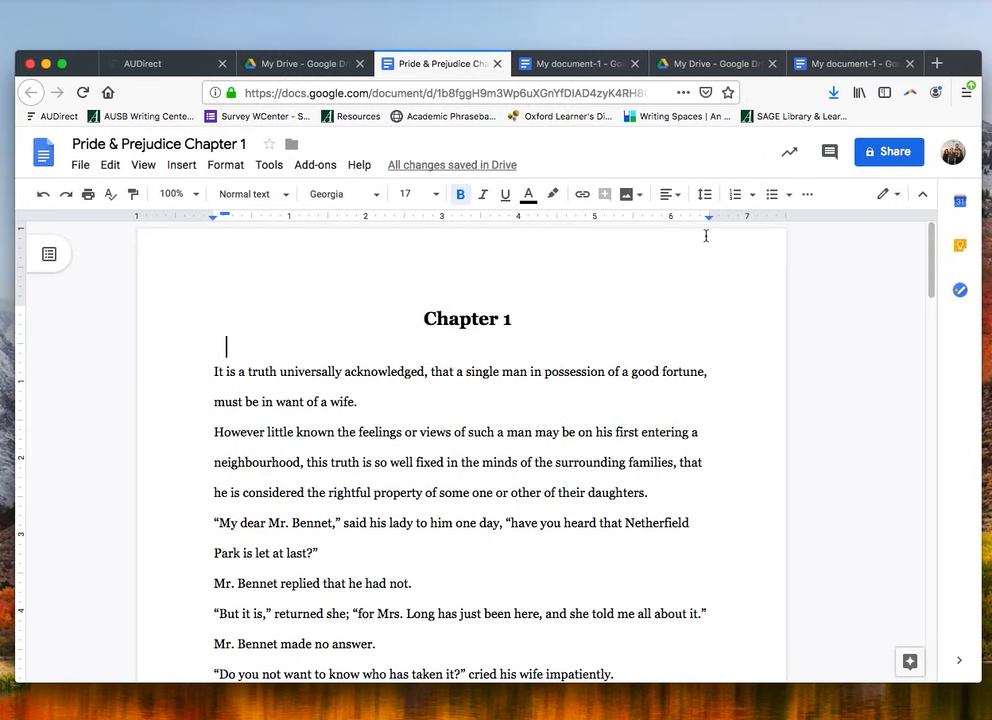
{"action": "left_click", "coordinate": [809, 195]}
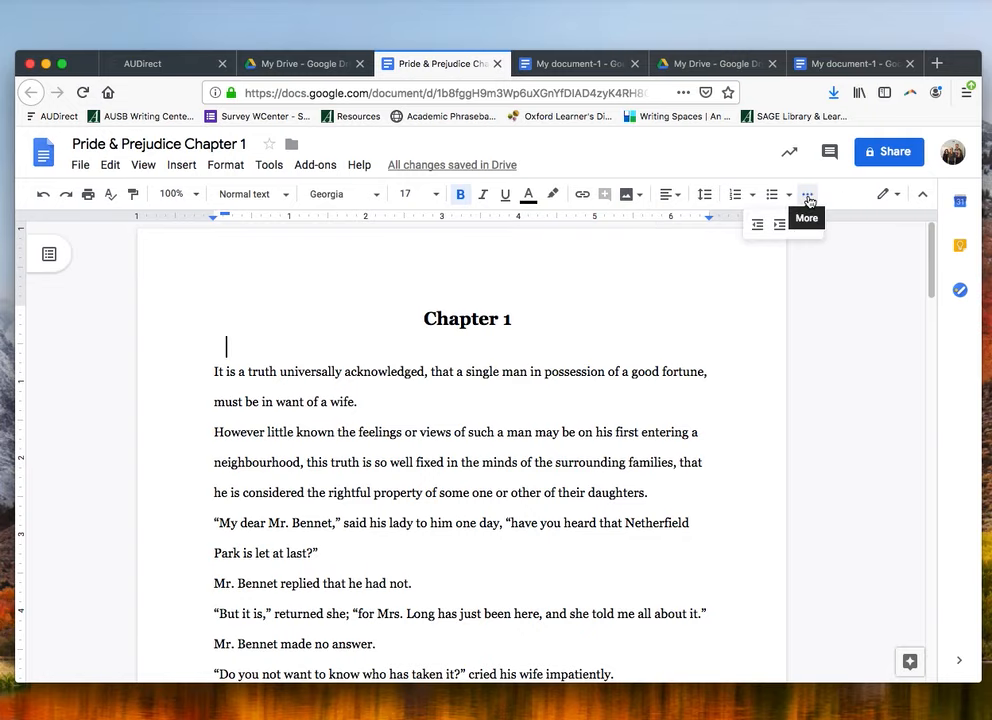
{"action": "left_click", "coordinate": [808, 195]}
Step: Indent the first line of each of the first five paragraphs, from "It is a truth" through "But it is", by one tab
{"action": "key", "text": "Delete"}
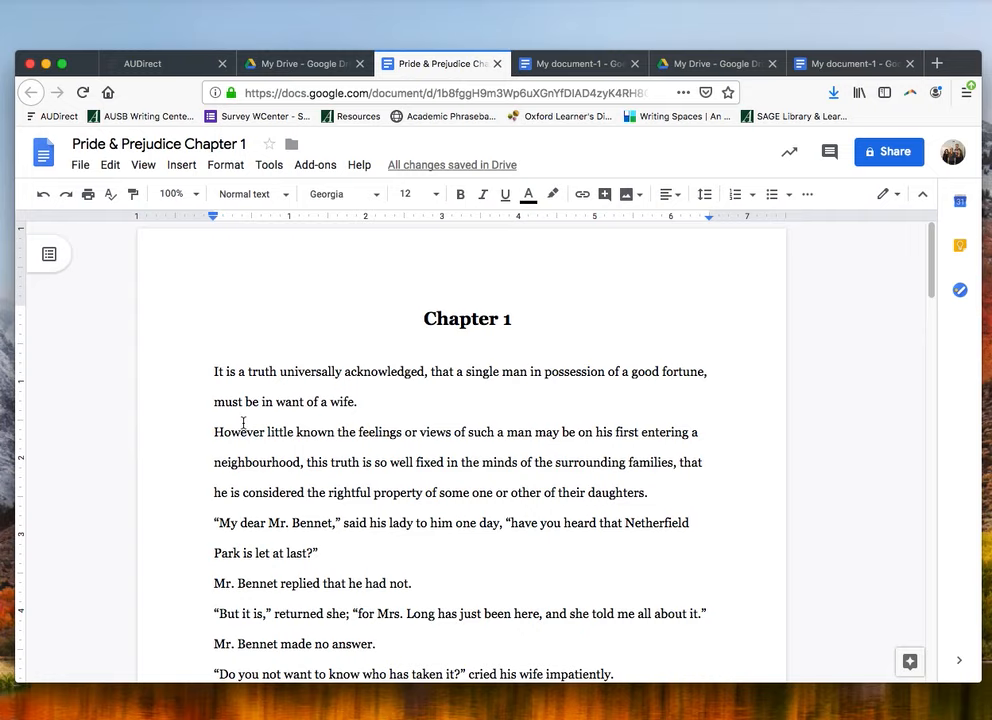
{"action": "key", "text": "Tab"}
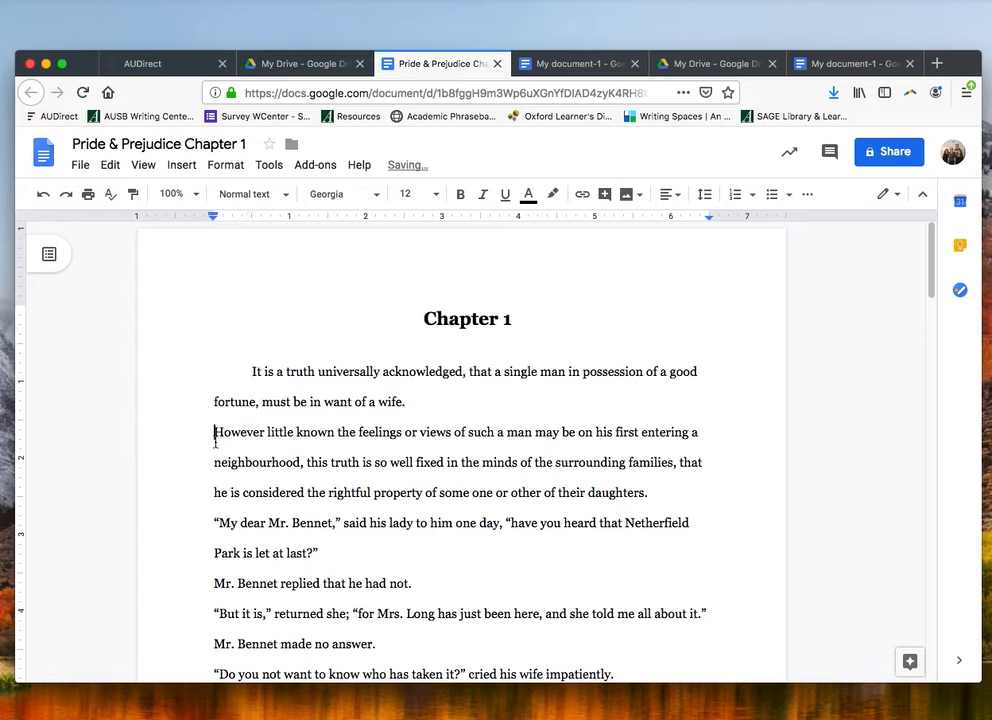
{"action": "key", "text": "Tab"}
{"action": "left_click", "coordinate": [213, 553]}
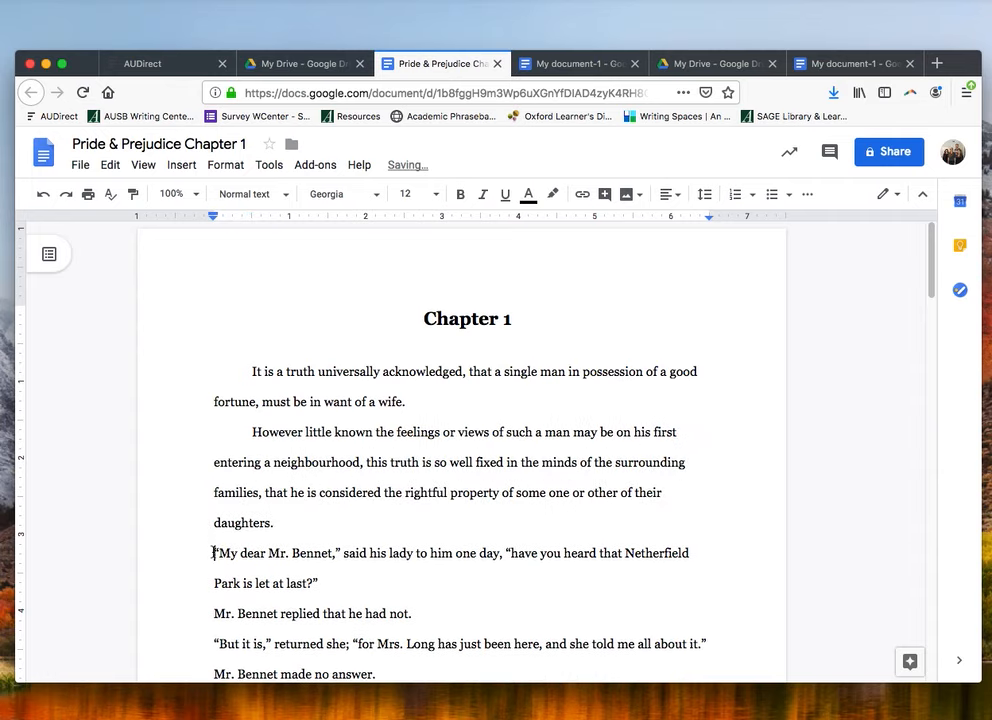
{"action": "key", "text": "Tab"}
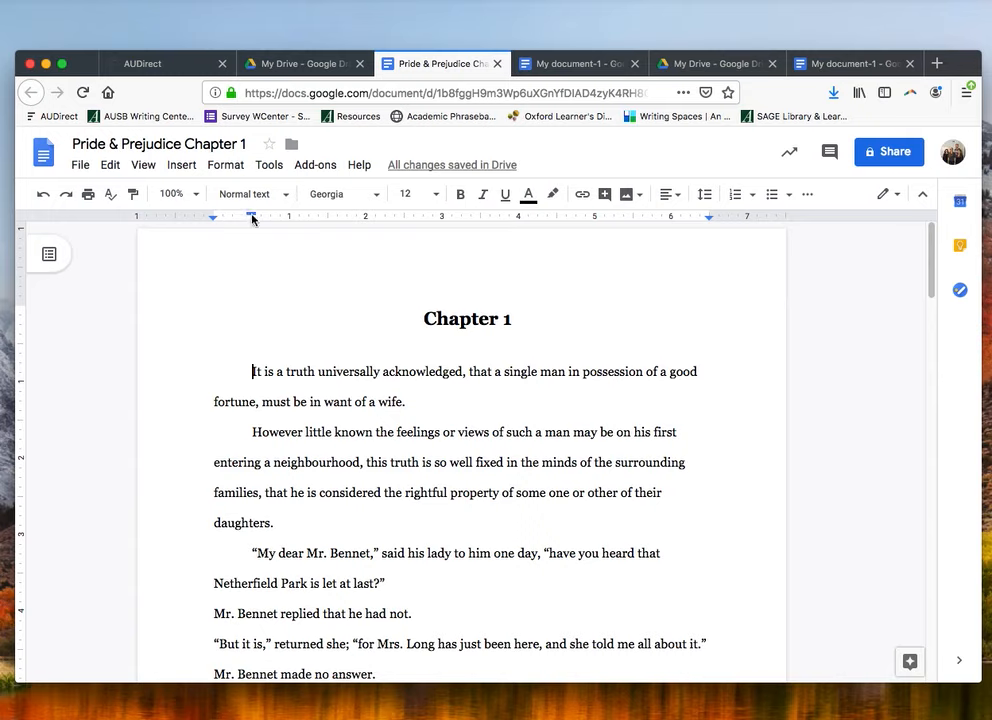
{"action": "left_click", "coordinate": [213, 613]}
{"action": "key", "text": "Tab"}
{"action": "left_click", "coordinate": [213, 641]}
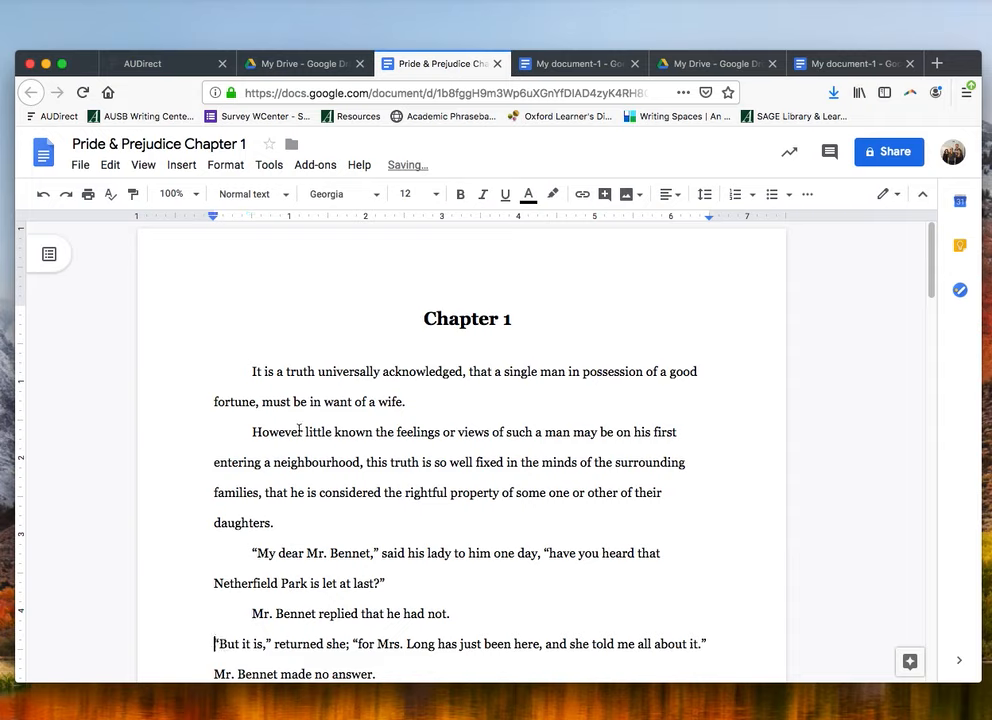
{"action": "key", "text": "Tab"}
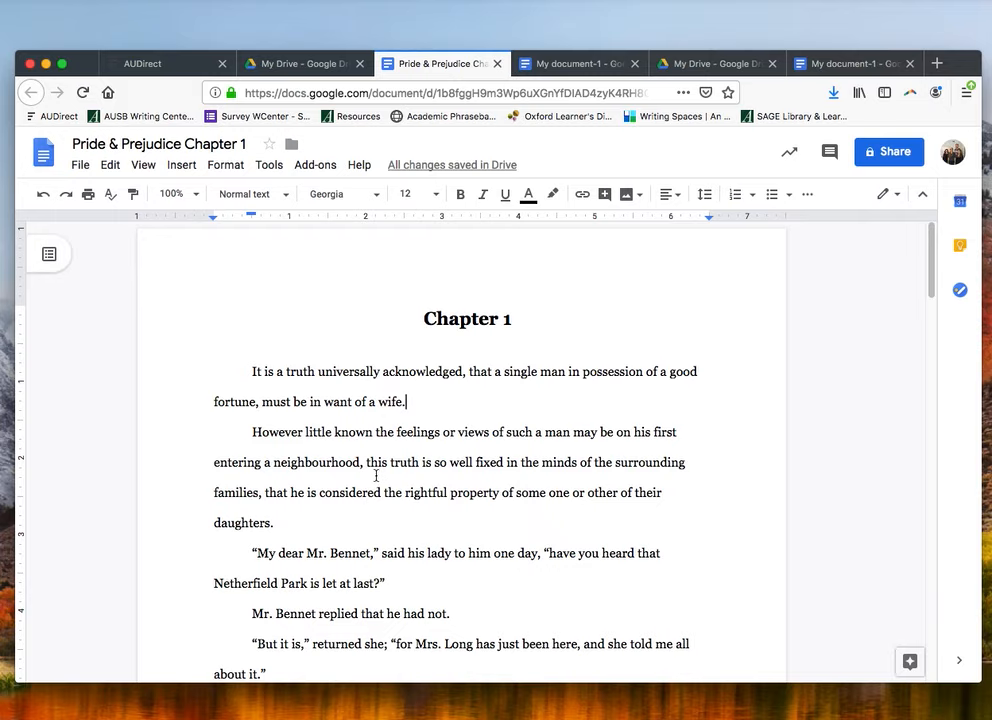
Step: Select the entire document, including the keyboard shortcuts table, and change its font to Times New Roman
{"action": "scroll", "coordinate": [376, 476], "scroll_direction": "down", "scroll_amount": 20}
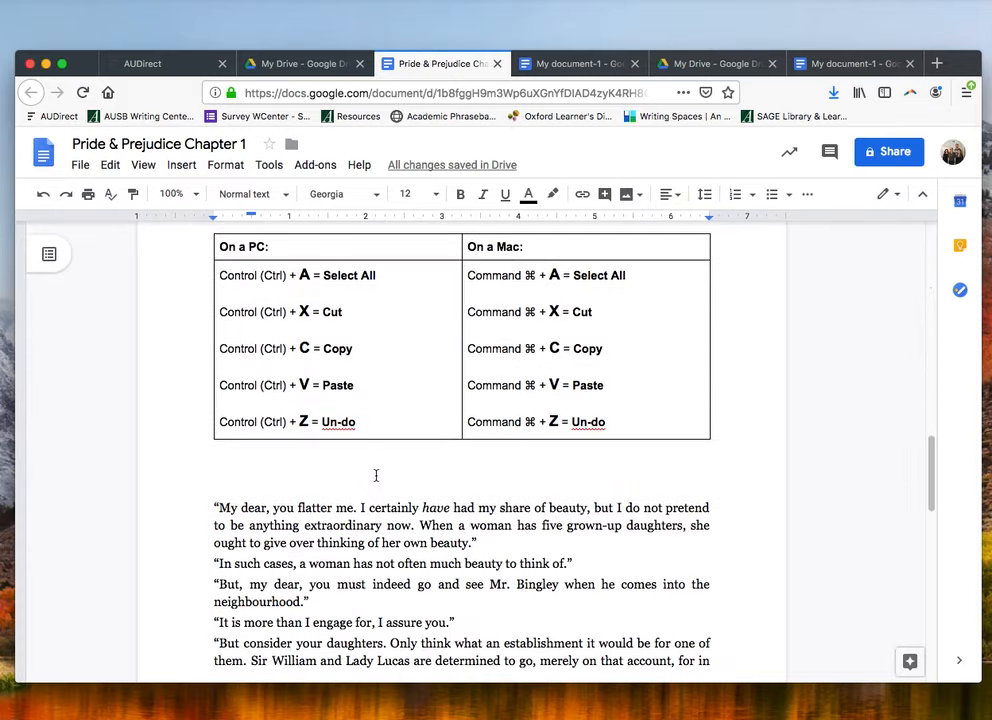
{"action": "scroll", "coordinate": [376, 476], "scroll_direction": "up", "scroll_amount": 1}
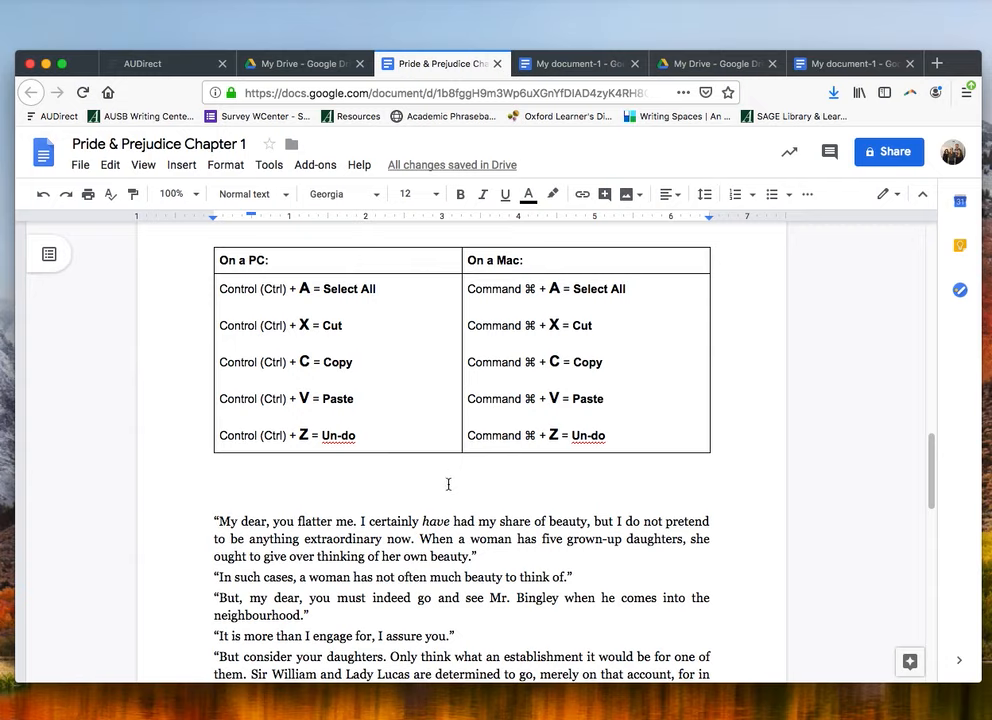
{"action": "key", "text": "super+a"}
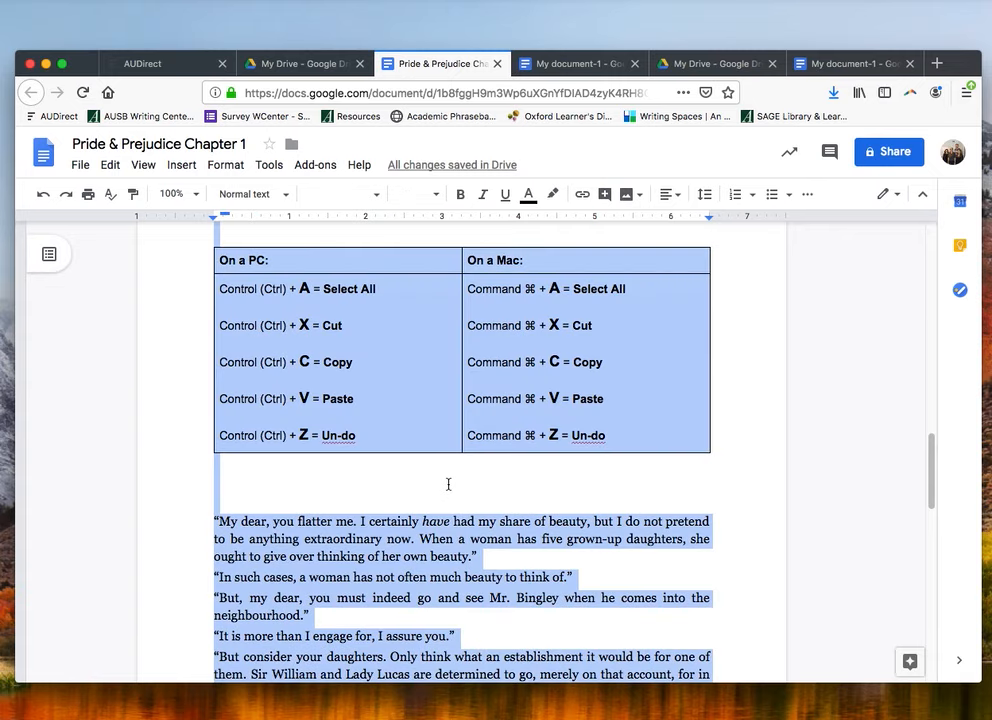
{"action": "left_click", "coordinate": [376, 195]}
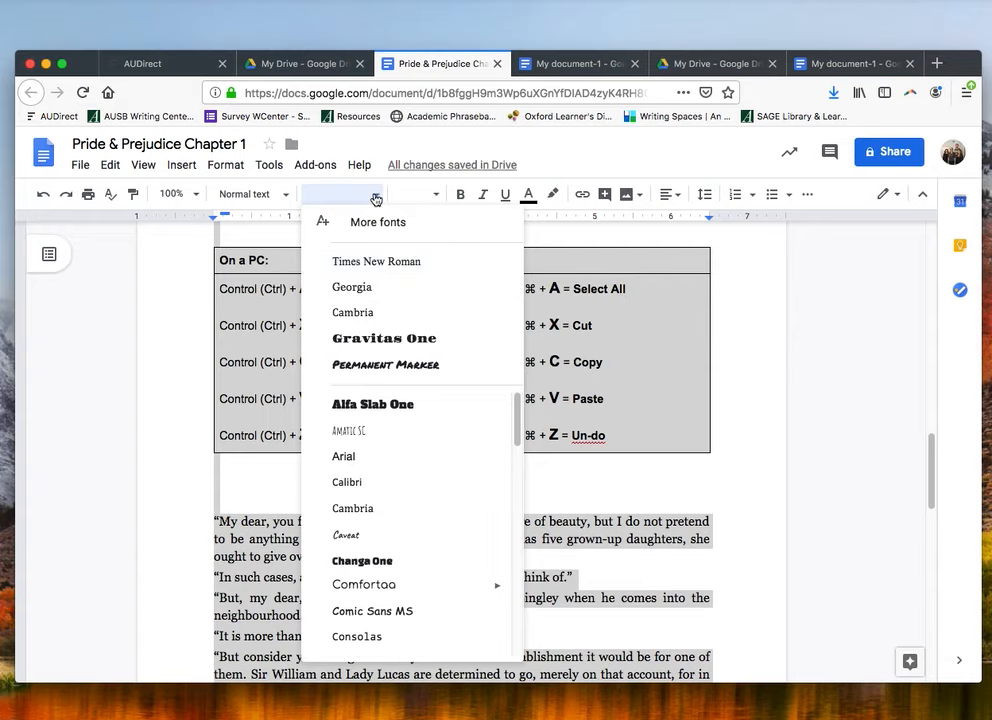
{"action": "left_click", "coordinate": [436, 197]}
{"action": "left_click", "coordinate": [436, 197]}
{"action": "left_click", "coordinate": [436, 199]}
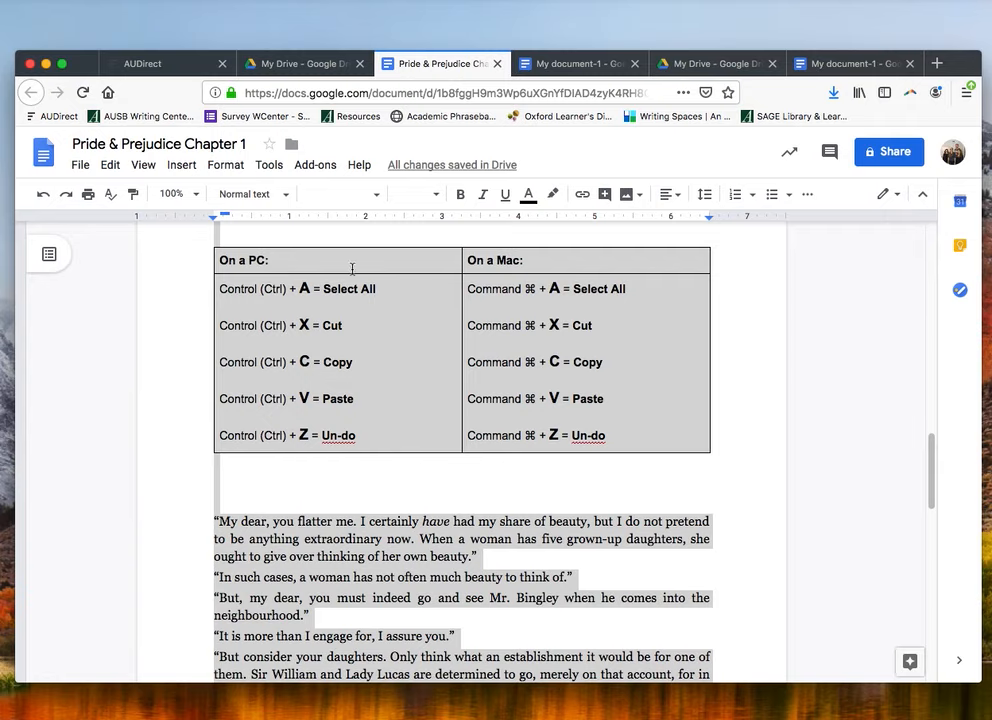
{"action": "left_click", "coordinate": [376, 194]}
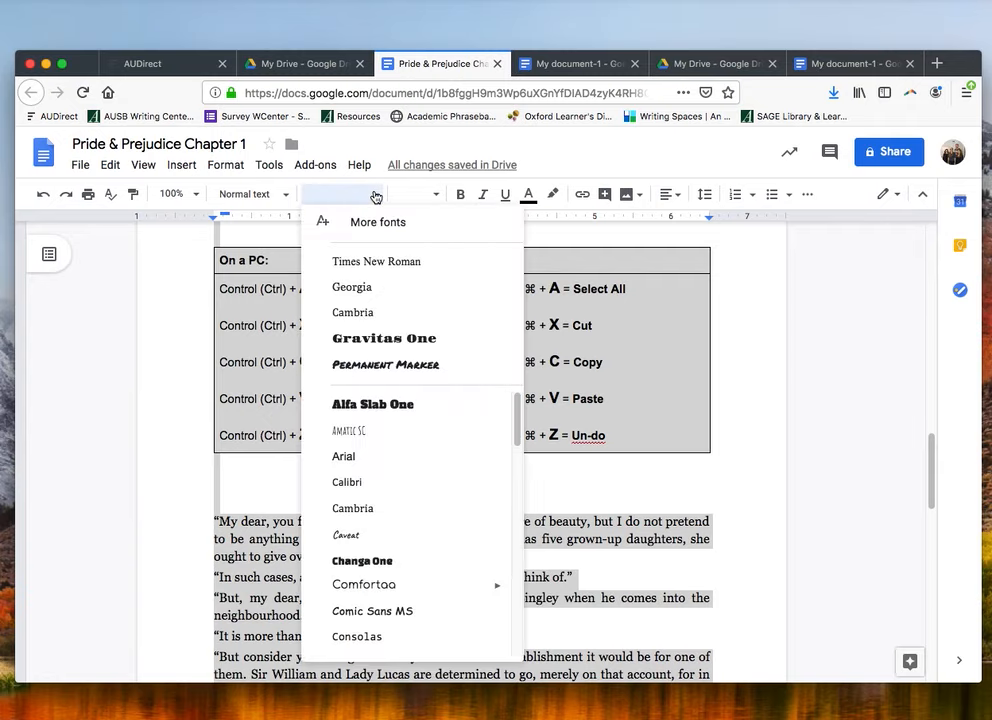
{"action": "left_click", "coordinate": [376, 265]}
{"action": "scroll", "coordinate": [392, 376], "scroll_direction": "up", "scroll_amount": 2}
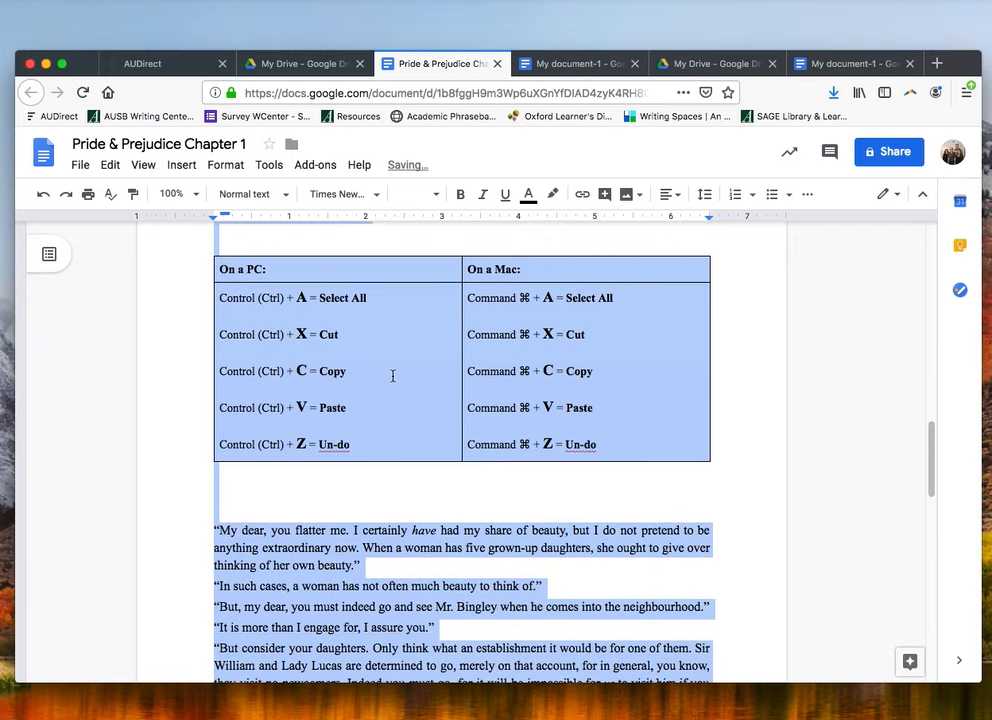
Step: Undo the font change on the whole document and clear the selection
{"action": "left_click", "coordinate": [44, 195]}
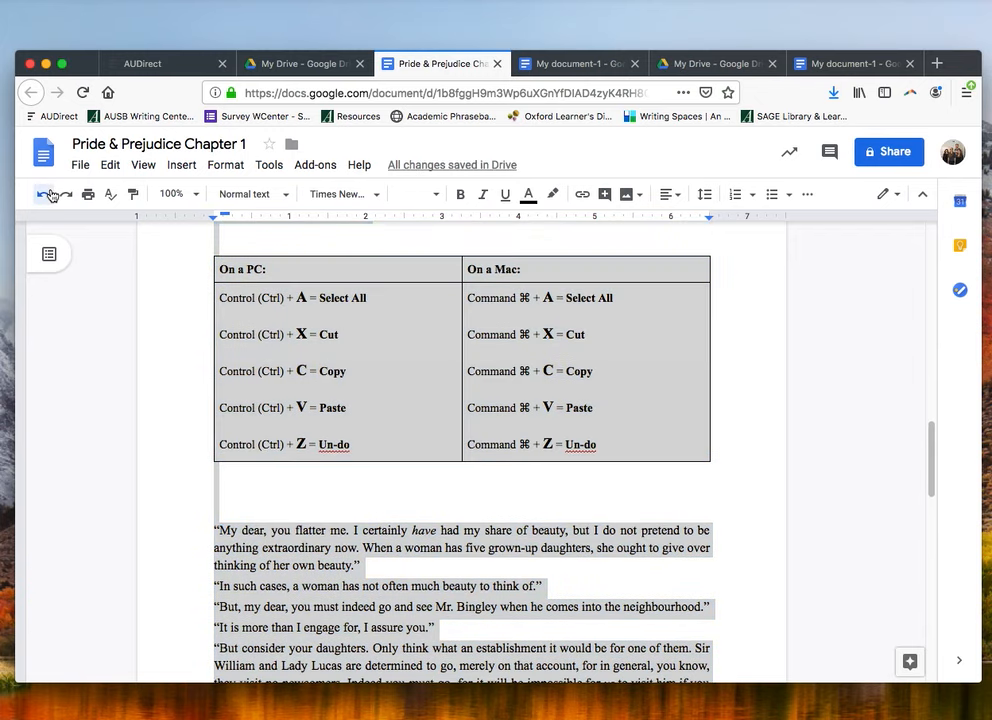
{"action": "scroll", "coordinate": [489, 412], "scroll_direction": "up", "scroll_amount": 10}
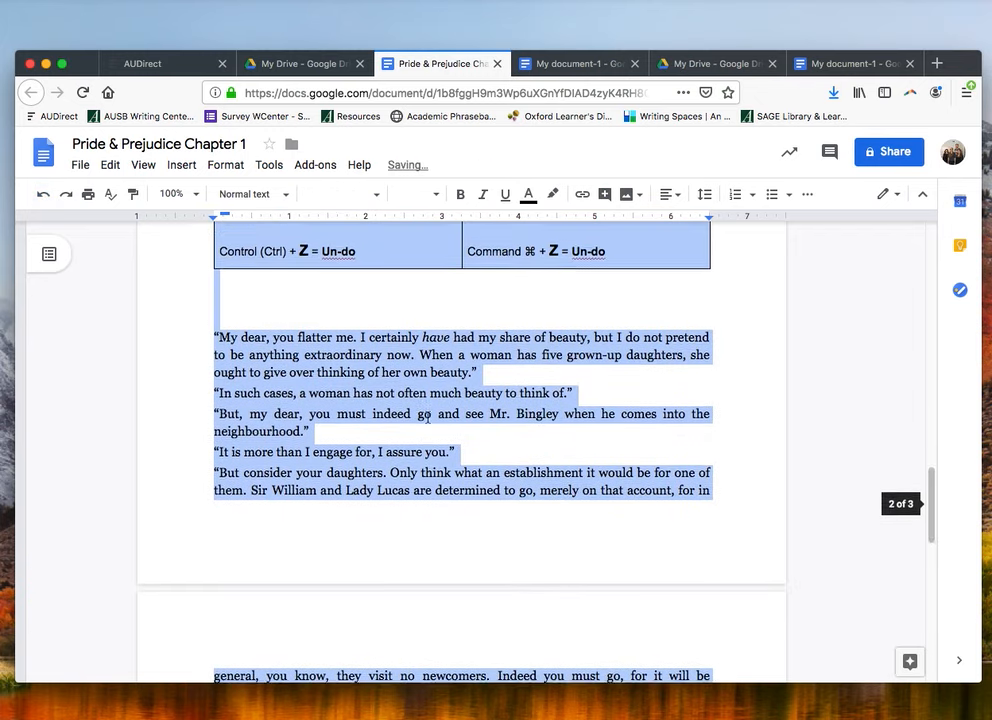
{"action": "scroll", "coordinate": [427, 417], "scroll_direction": "up", "scroll_amount": 3}
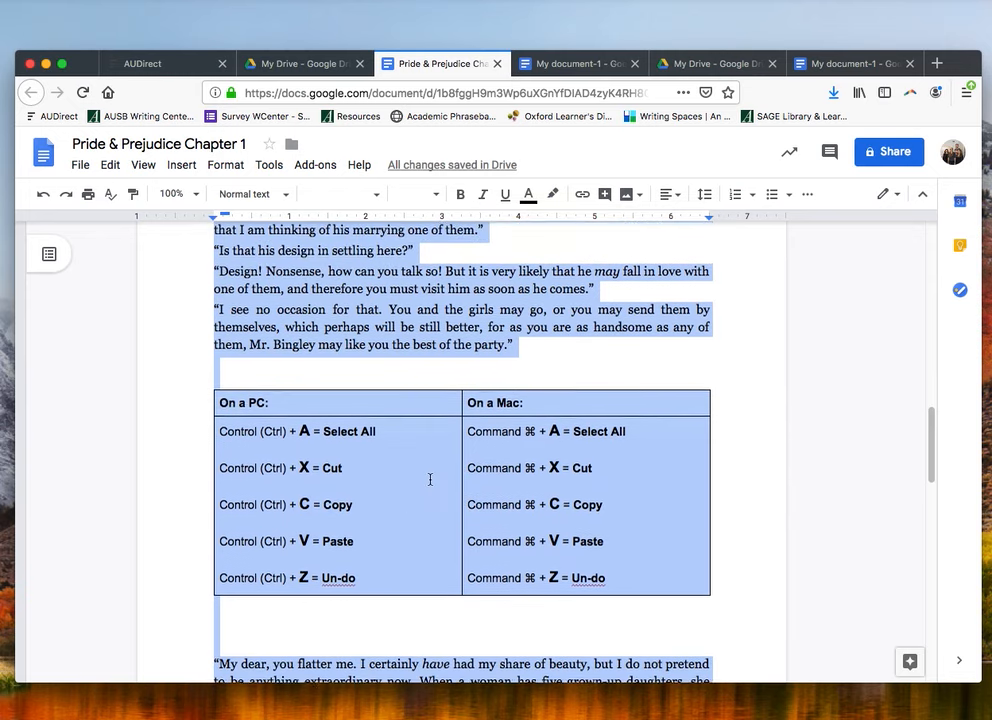
{"action": "scroll", "coordinate": [430, 476], "scroll_direction": "down", "scroll_amount": 1}
{"action": "scroll", "coordinate": [430, 478], "scroll_direction": "down", "scroll_amount": 1}
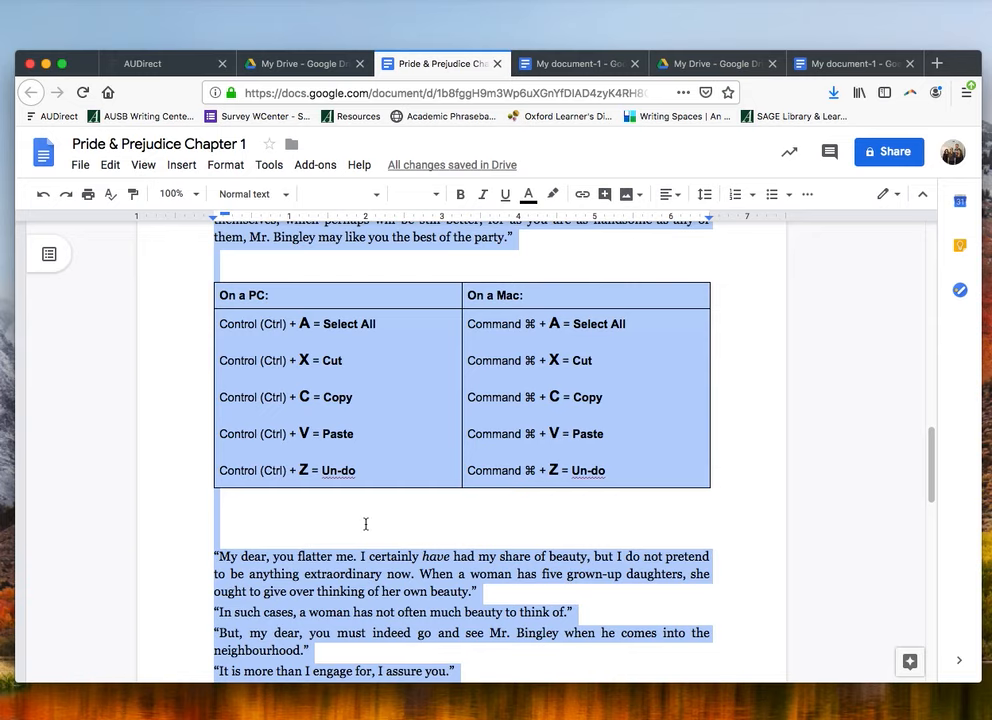
{"action": "left_click", "coordinate": [463, 523]}
{"action": "left_click", "coordinate": [242, 456]}
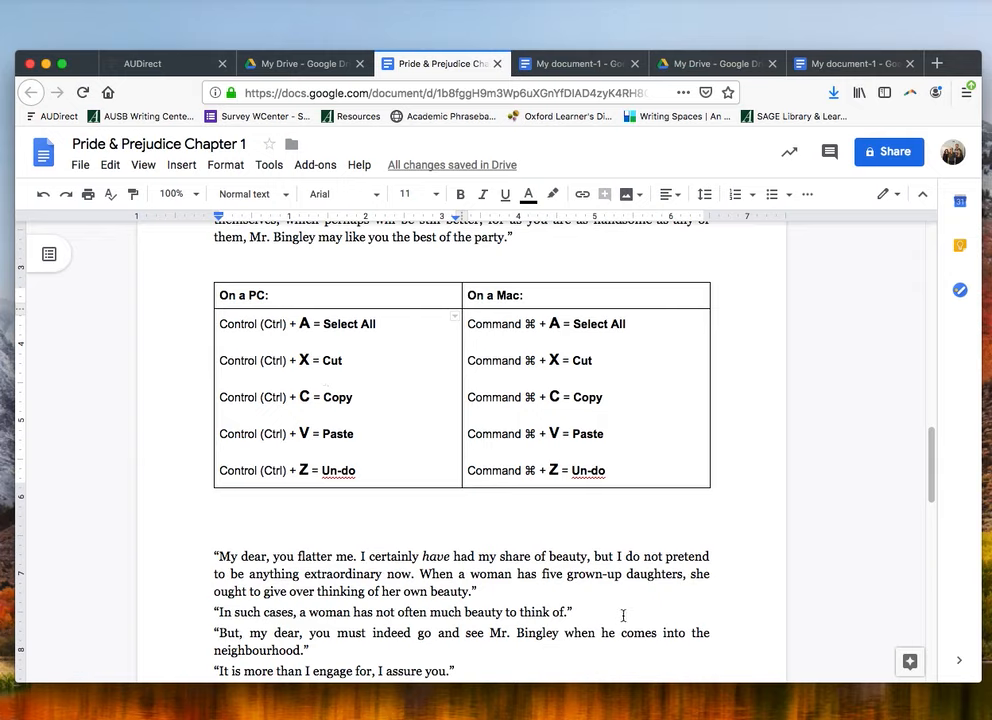
Step: Copy the sentence "In such cases, a woman has not often much beauty to think of." onto the empty line below the shortcuts table
{"action": "left_click_drag", "start_coordinate": [623, 616], "coordinate": [212, 612]}
{"action": "left_click", "coordinate": [298, 611]}
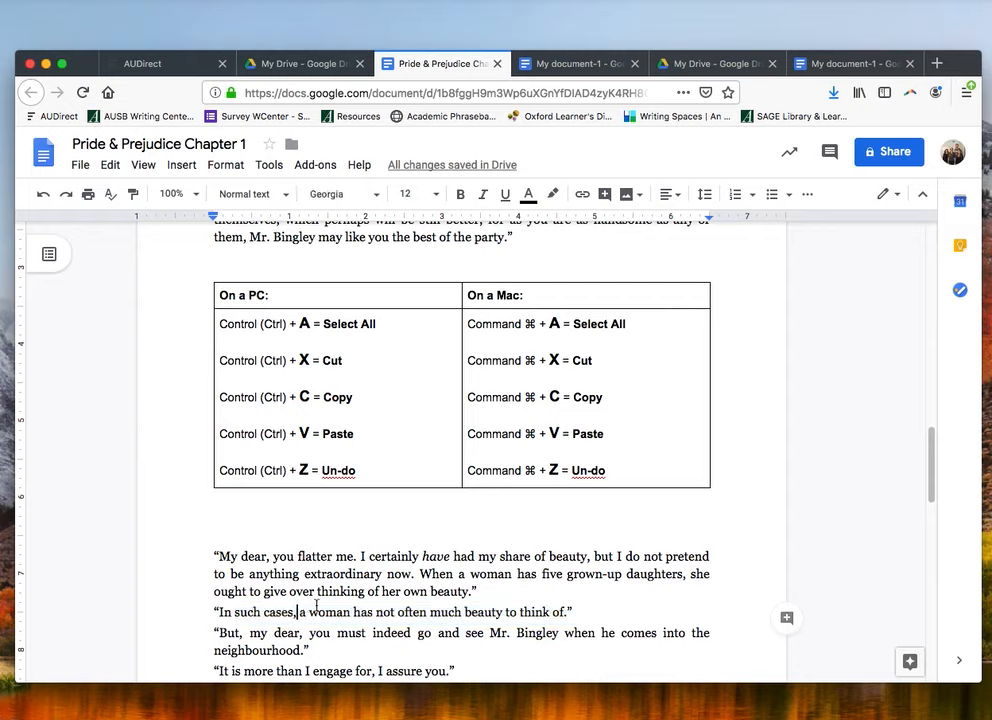
{"action": "double_click", "coordinate": [348, 647]}
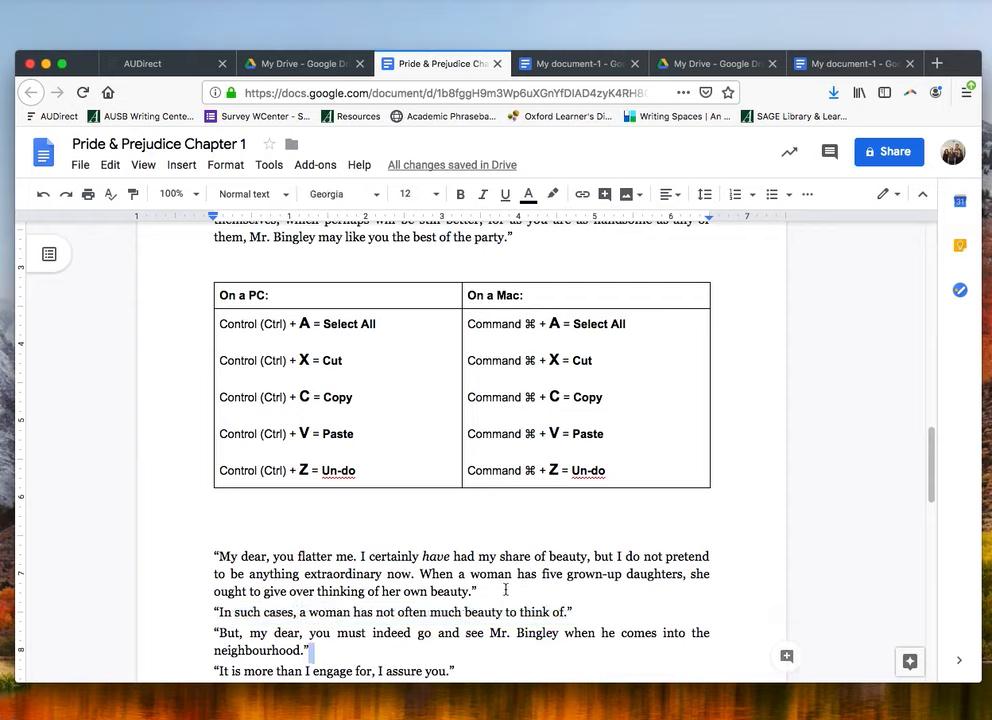
{"action": "left_click", "coordinate": [590, 612]}
{"action": "left_click", "coordinate": [179, 612], "text": "shift"}
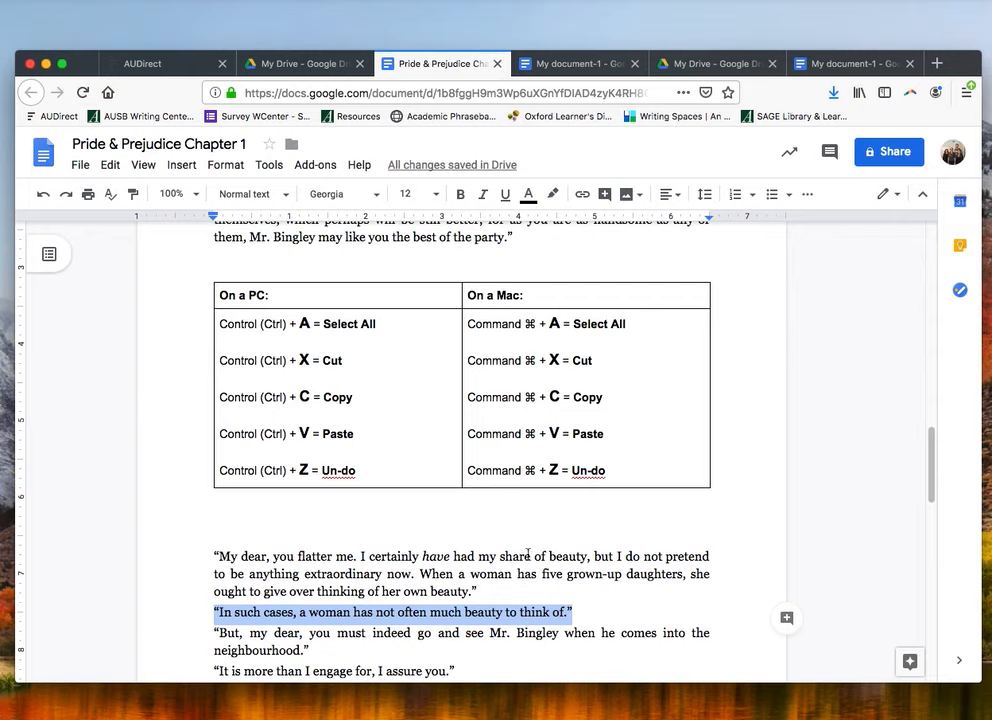
{"action": "left_click", "coordinate": [284, 520]}
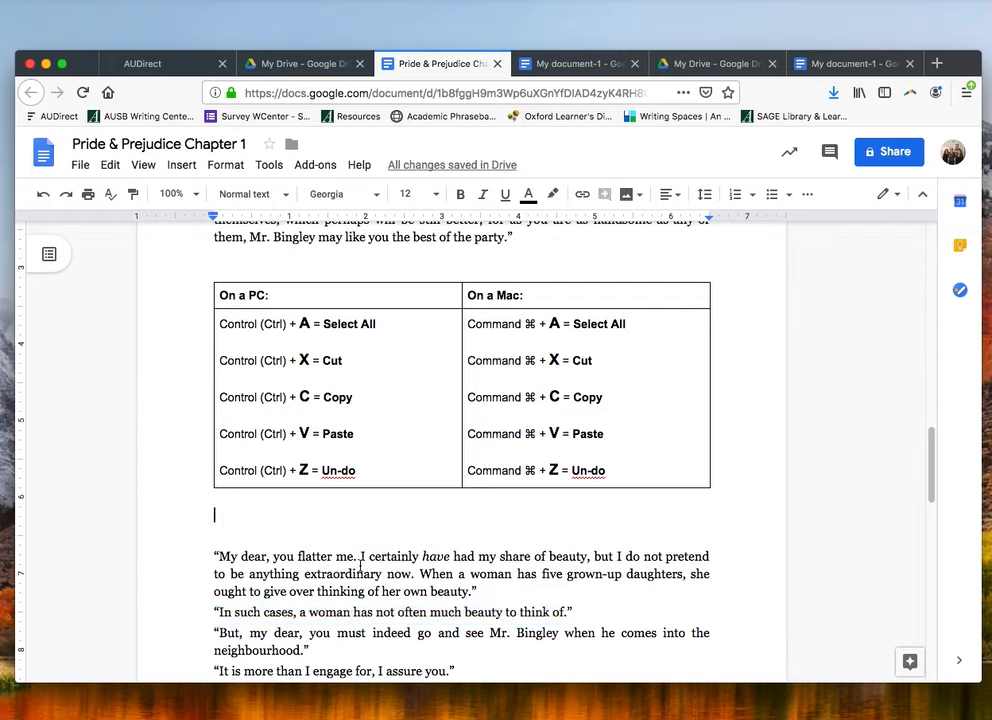
{"action": "triple_click", "coordinate": [195, 642]}
{"action": "triple_click", "coordinate": [166, 618]}
{"action": "key", "text": "super+c"}
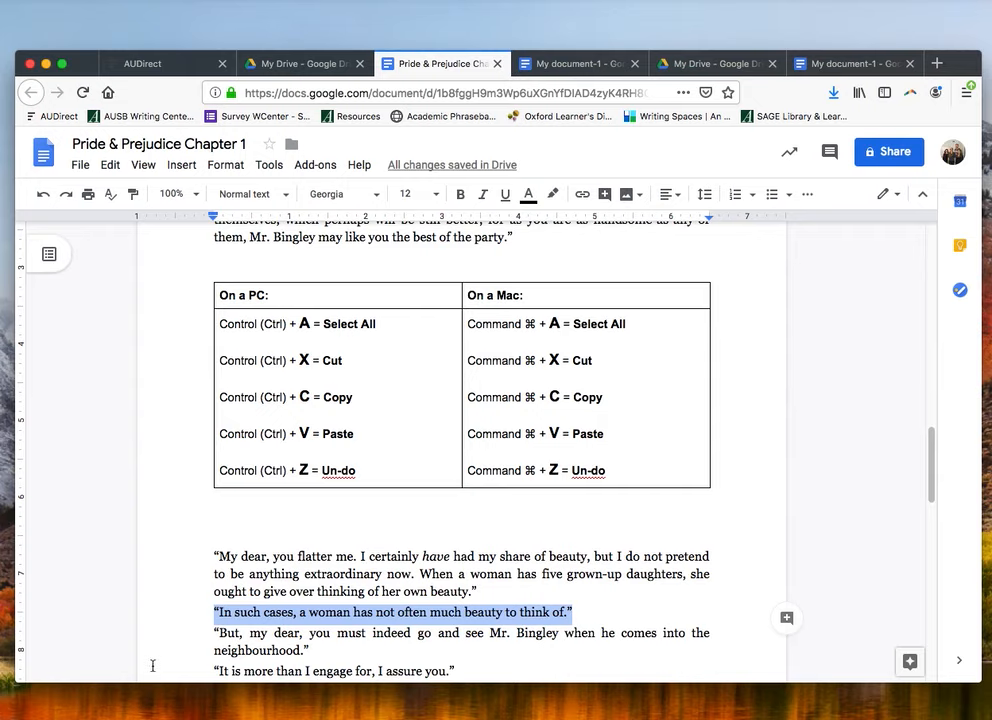
{"action": "left_click", "coordinate": [223, 521]}
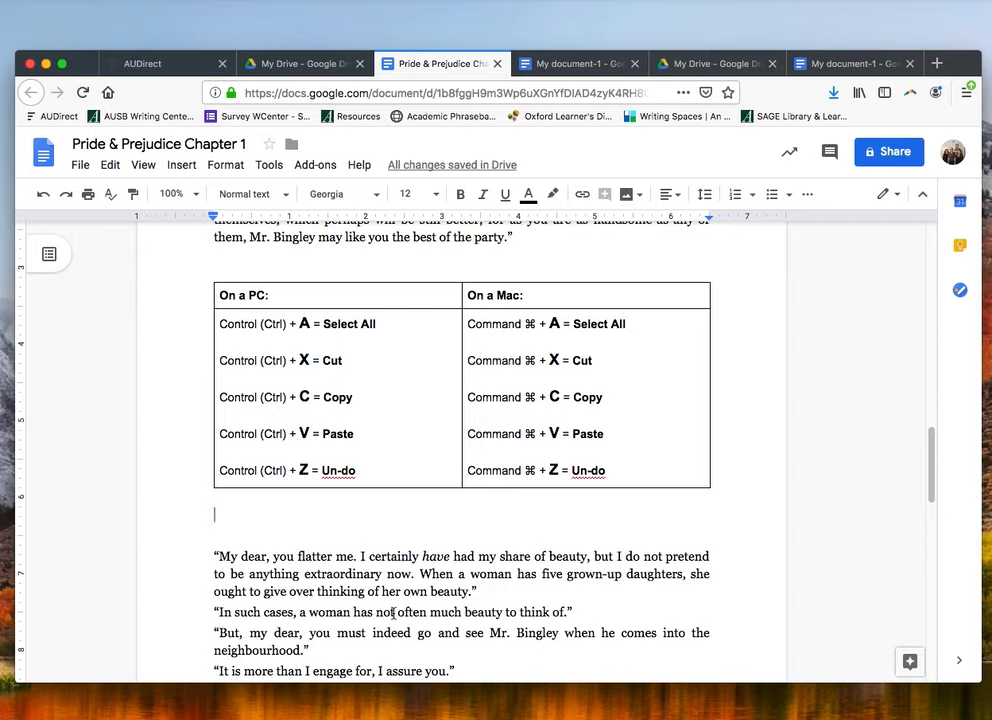
{"action": "key", "text": "super+v"}
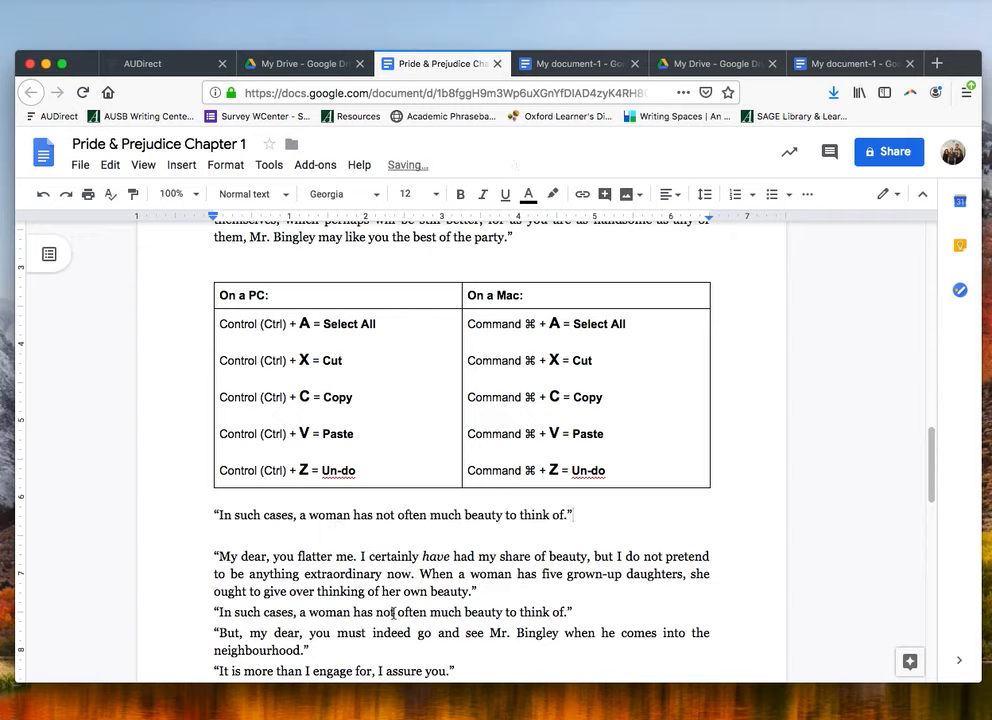
Step: Cut both the pasted copy below the table and the original "In such cases" sentence
{"action": "left_click_drag", "start_coordinate": [574, 515], "coordinate": [213, 515]}
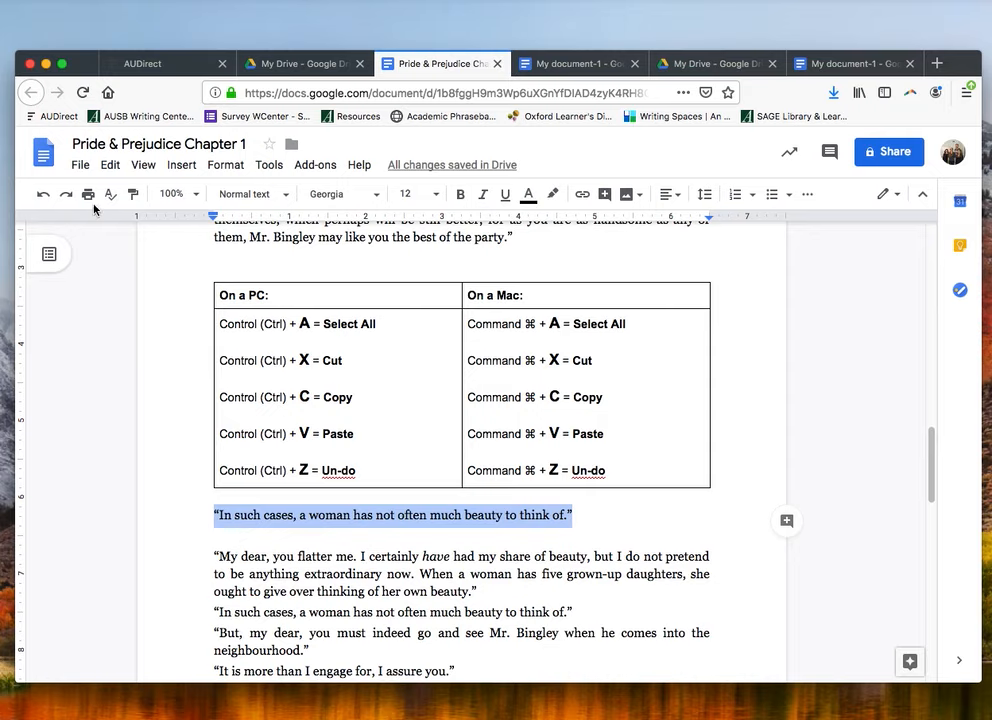
{"action": "key", "text": "super+x"}
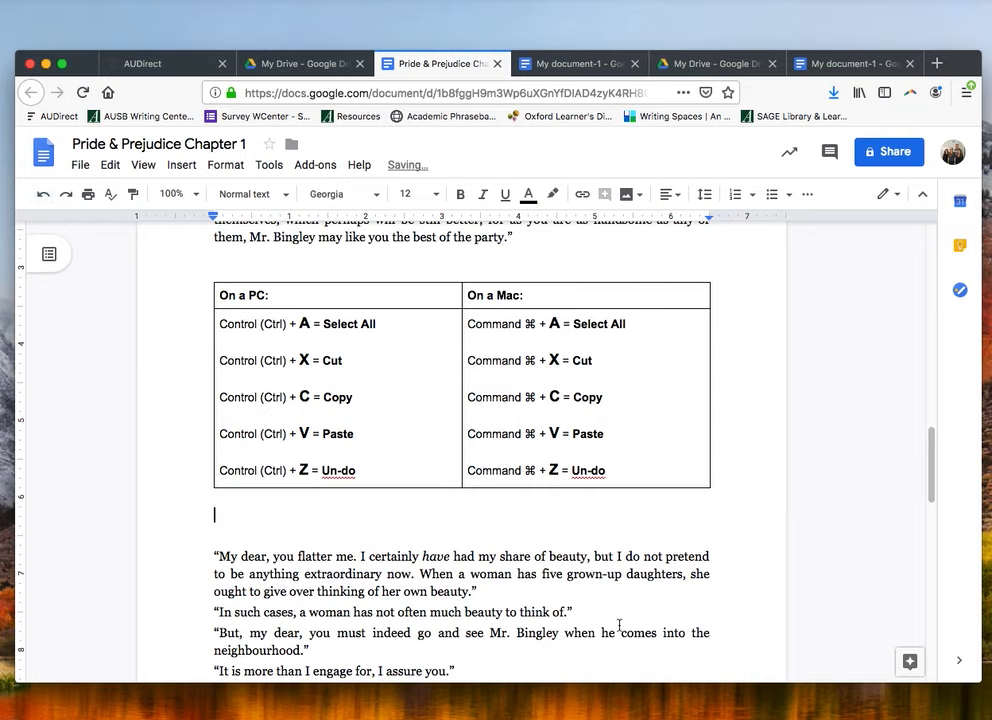
{"action": "left_click_drag", "start_coordinate": [573, 612], "coordinate": [213, 613]}
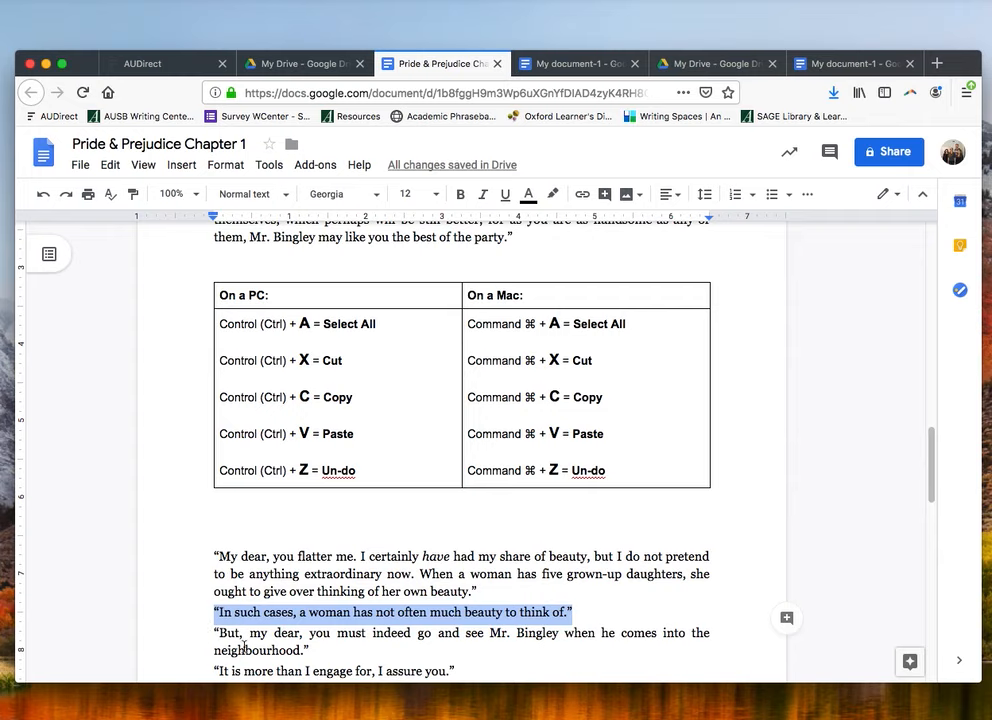
{"action": "key", "text": "super+x"}
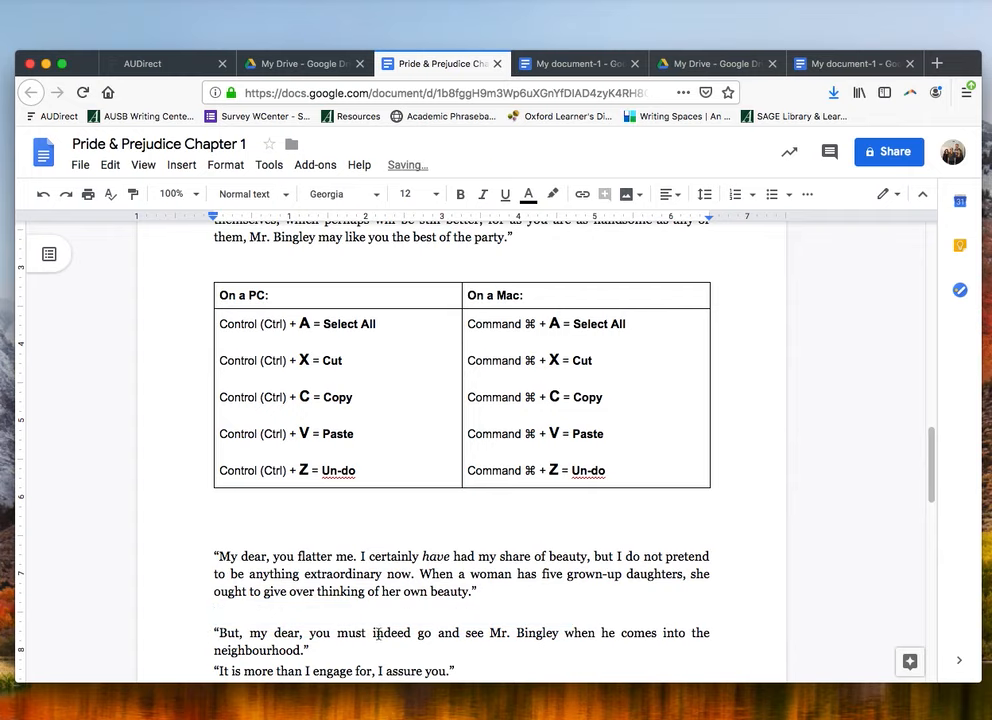
Step: Paste the cut "In such cases" sentence, and undo both the paste and the cut of the original
{"action": "key", "text": "super+v"}
{"action": "key", "text": "super+z"}
{"action": "key", "text": "super+z"}
{"action": "left_click", "coordinate": [525, 588]}
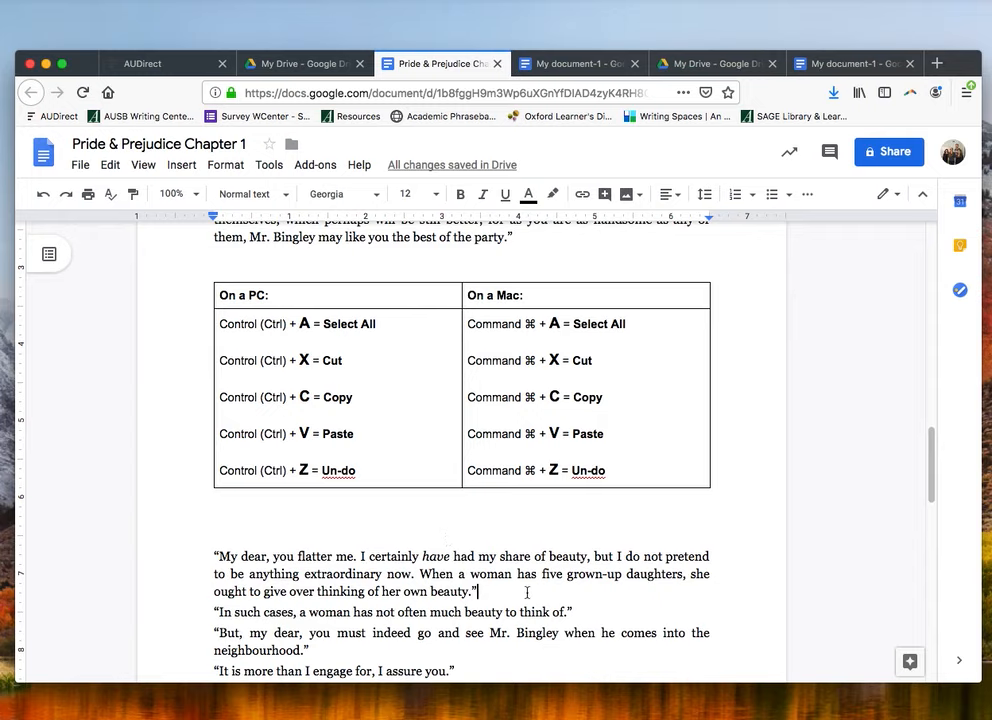
{"action": "left_click_drag", "start_coordinate": [622, 477], "coordinate": [320, 470]}
{"action": "left_click", "coordinate": [320, 470]}
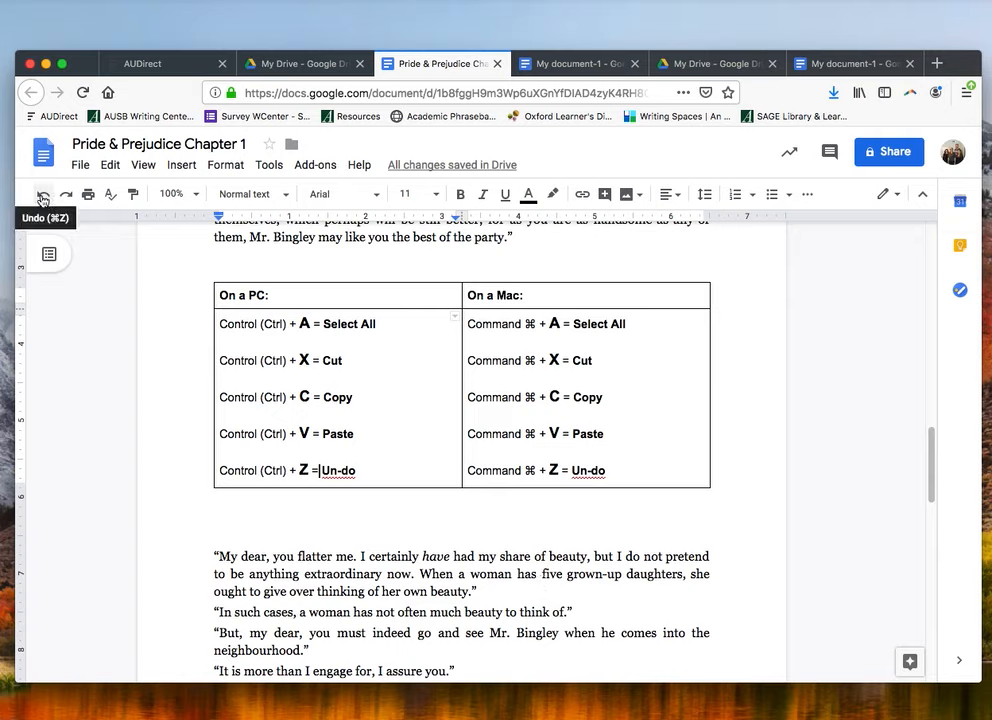
{"action": "left_click", "coordinate": [304, 526]}
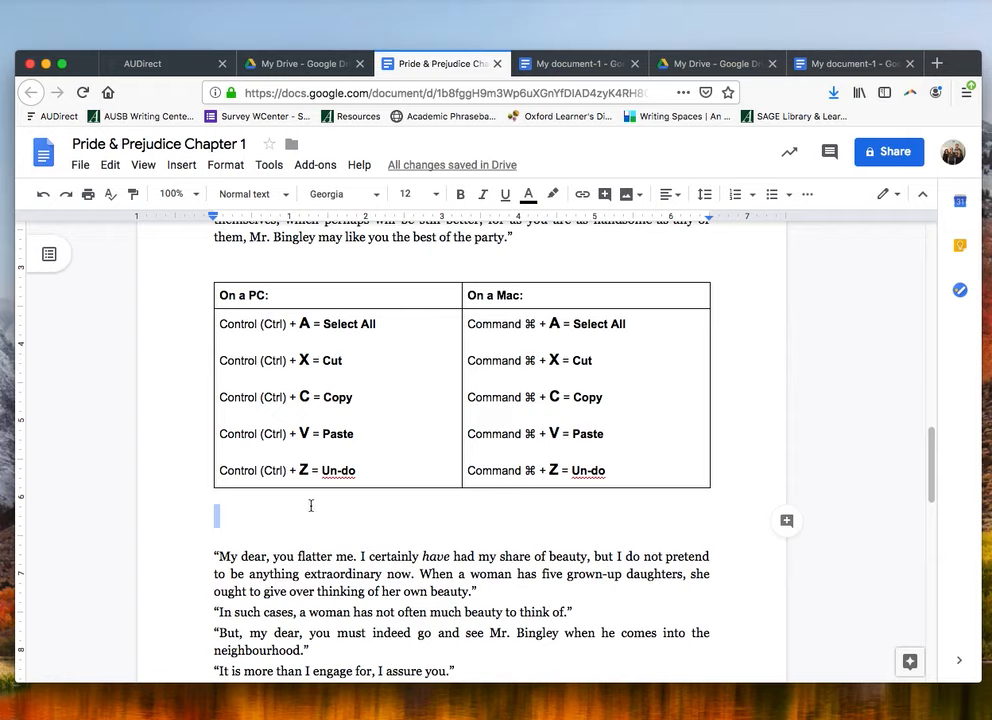
Step: Cut the whole "My dear, you flatter me" paragraph and undo the cut
{"action": "left_click_drag", "start_coordinate": [507, 591], "coordinate": [175, 557]}
{"action": "key", "text": "super+x"}
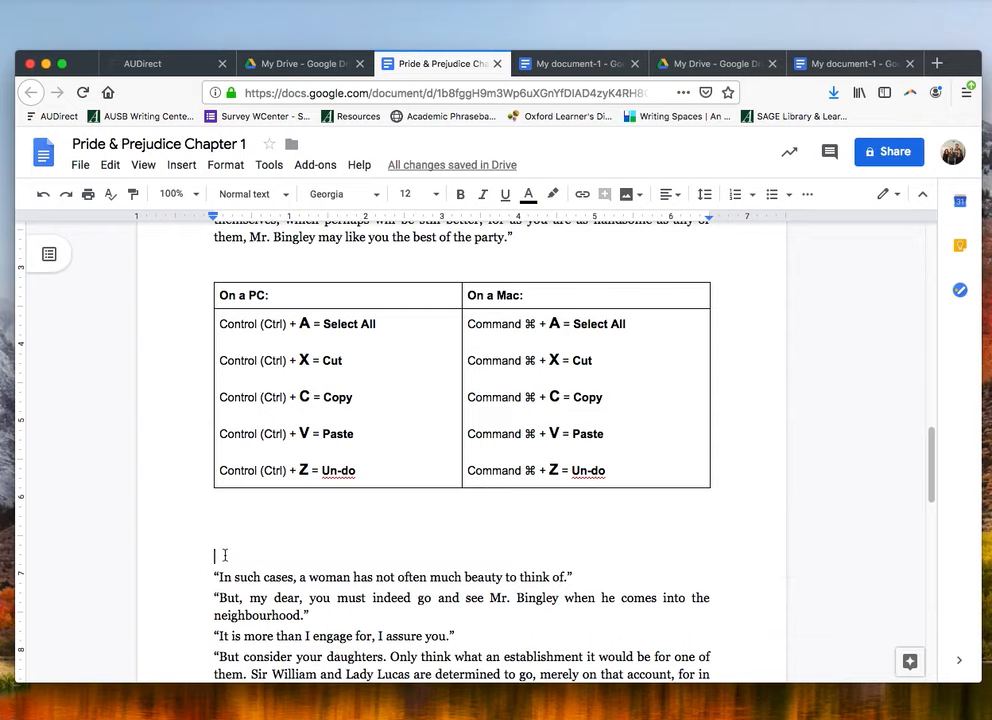
{"action": "key", "text": "super+z"}
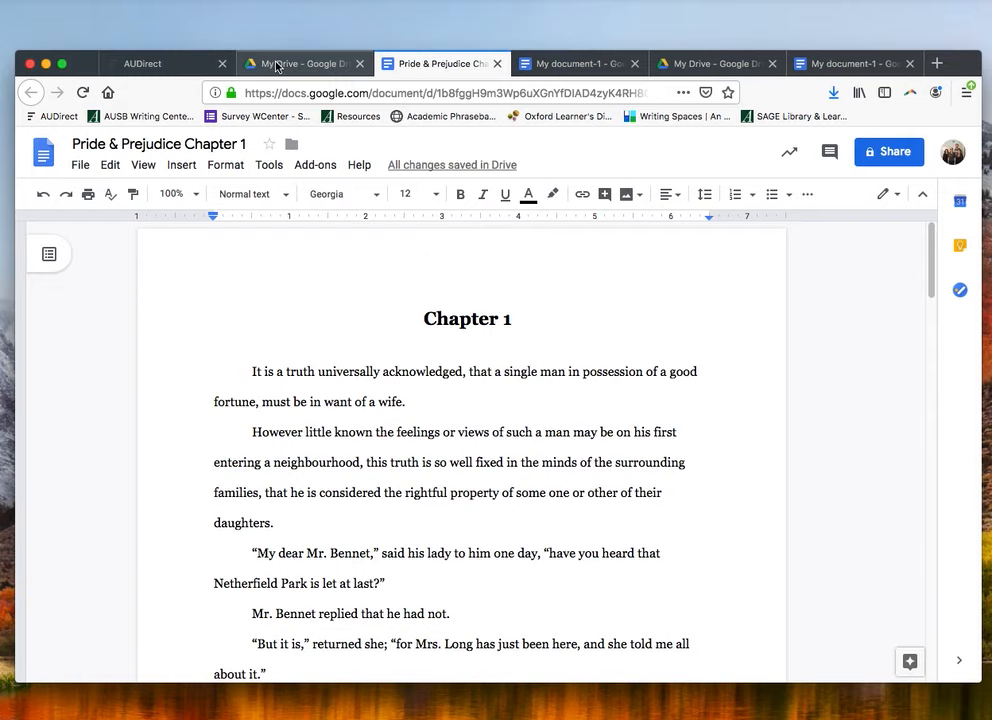
Step: Switch to the AUDirect portal and open Google Drive from it
{"action": "left_click", "coordinate": [142, 63]}
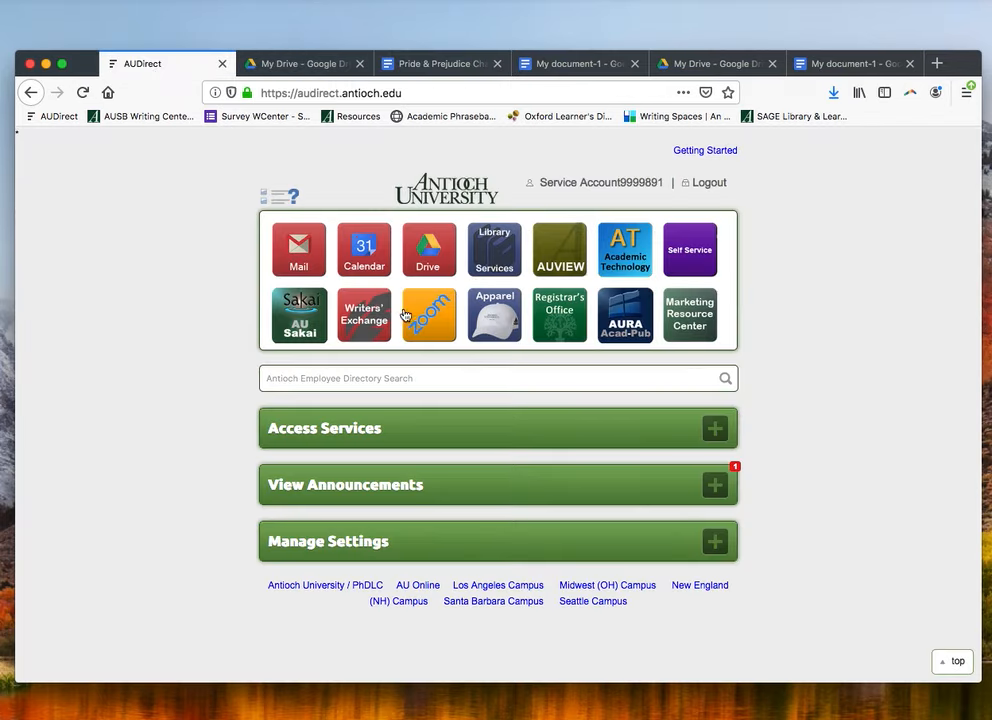
{"action": "left_click", "coordinate": [425, 261]}
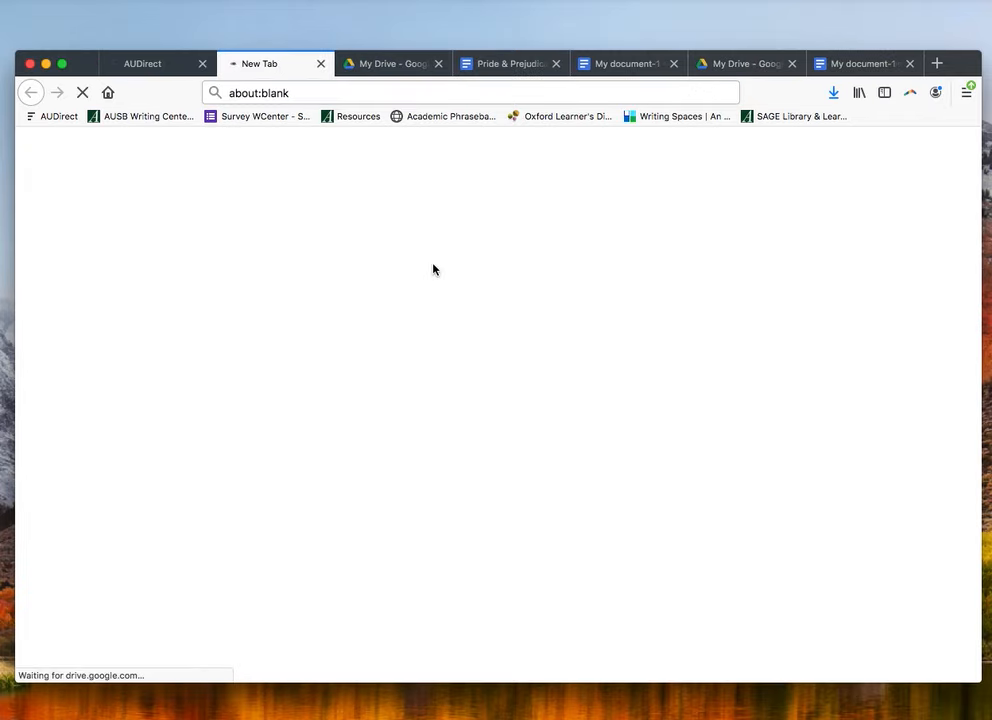